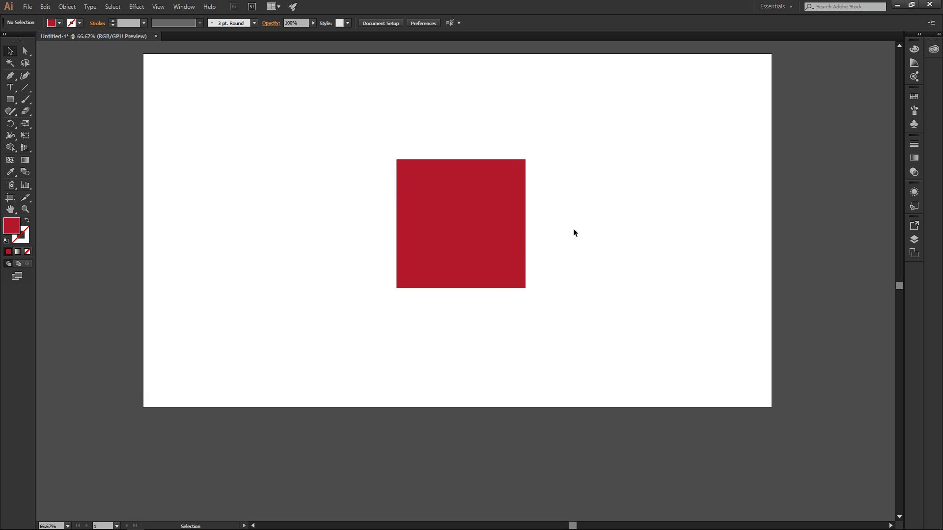
# Select the red square, reposition it freehand to about X 1202 px, Y 676 px, and deselect it.
pyautogui.click(446, 210)
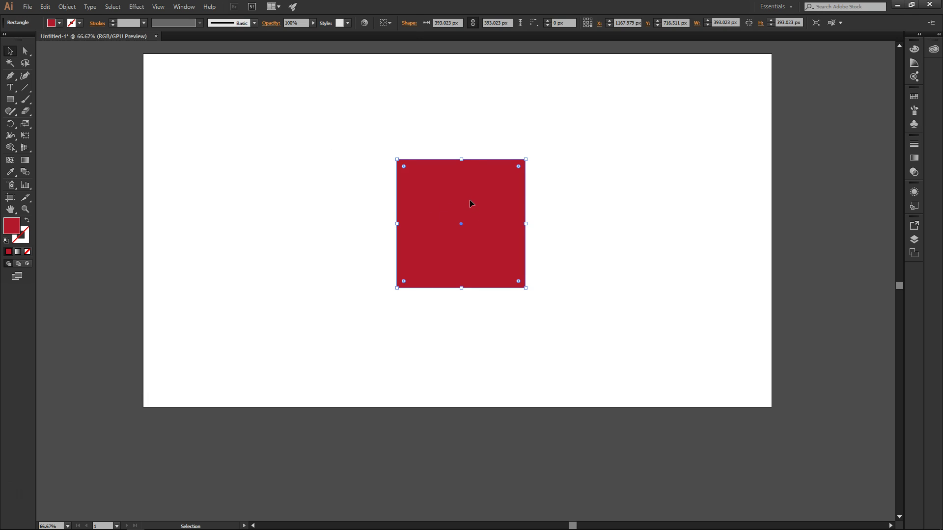
pyautogui.moveTo(470, 204); pyautogui.dragTo(454, 172)
pyautogui.moveTo(444, 173); pyautogui.dragTo(470, 195)
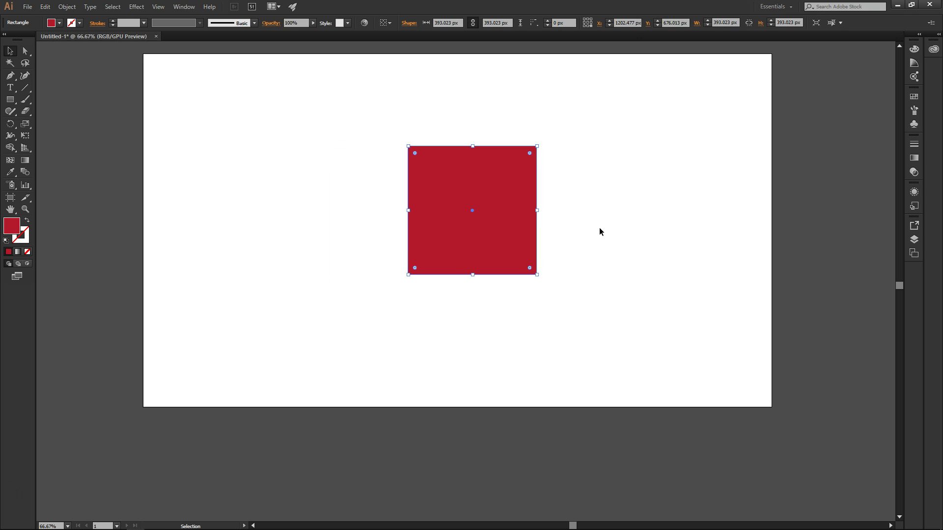
pyautogui.click(594, 224)
# Select the red square and nudge it vertically and horizontally in 1 px increments to about X 1204 px, Y 658 px.
pyautogui.click(461, 191)
pyautogui.press('Up')
pyautogui.press('Up')
pyautogui.press('Up')
pyautogui.press('Up')
pyautogui.press('Up')
pyautogui.press('Up')
pyautogui.press('Up')
pyautogui.press('Up')
pyautogui.press('Up')
pyautogui.press('Up')
pyautogui.press('Up')
pyautogui.press('Up')
pyautogui.press('Down')
pyautogui.press('Down')
pyautogui.press('Down')
pyautogui.press('Down')
pyautogui.press('Down')
pyautogui.press('Down')
pyautogui.press('Down')
pyautogui.press('Down')
pyautogui.press('Left')
pyautogui.press('Left')
pyautogui.press('Left')
pyautogui.press('Left')
pyautogui.press('Left')
pyautogui.press('Left')
pyautogui.press('Right')
pyautogui.press('Right')
pyautogui.press('Right')
pyautogui.press('Right')
pyautogui.press('Right')
pyautogui.press('Right')
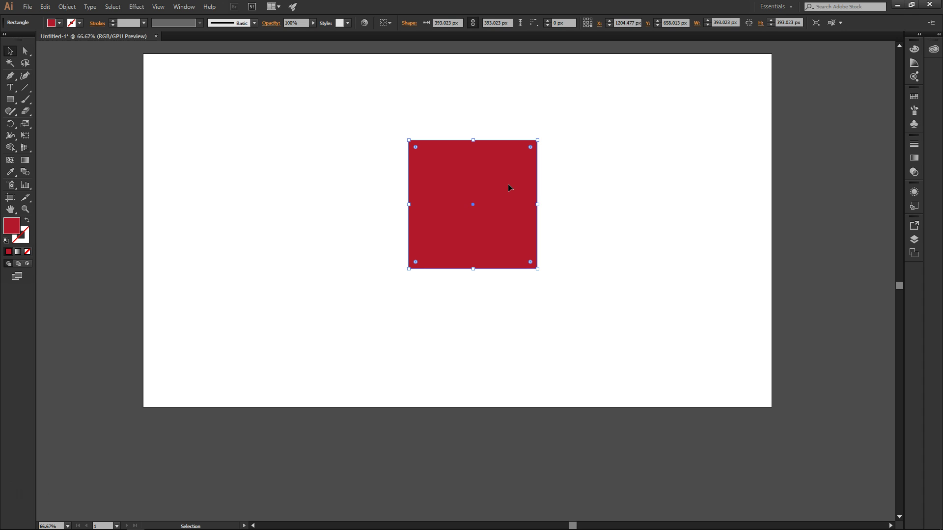
# Shift the red square 170 px left, down and partly back up in 10 px increments, to about X 1034 px.
pyautogui.press('shift')
pyautogui.hotkey('shift', 'Left')
pyautogui.hotkey('shift', 'Left')
pyautogui.hotkey('shift', 'Left')
pyautogui.hotkey('shift', 'Left')
pyautogui.hotkey('shift', 'Left')
pyautogui.hotkey('shift', 'Left')
pyautogui.hotkey('shift', 'Left')
pyautogui.hotkey('shift', 'Left')
pyautogui.hotkey('shift', 'Left')
pyautogui.hotkey('shift', 'Left')
pyautogui.hotkey('shift', 'Left')
pyautogui.hotkey('shift', 'Left')
pyautogui.hotkey('shift', 'Left')
pyautogui.hotkey('shift', 'Left')
pyautogui.hotkey('shift', 'Left')
pyautogui.hotkey('shift', 'Left')
pyautogui.hotkey('shift', 'Left')
pyautogui.hotkey('shift', 'Down')
pyautogui.hotkey('shift', 'Down')
pyautogui.hotkey('shift', 'Down')
pyautogui.hotkey('shift', 'Down')
pyautogui.hotkey('shift', 'Down')
pyautogui.hotkey('shift', 'Down')
pyautogui.hotkey('shift', 'Down')
pyautogui.hotkey('shift', 'Down')
pyautogui.hotkey('shift', 'Down')
pyautogui.hotkey('shift', 'Down')
pyautogui.hotkey('shift', 'Up')
pyautogui.hotkey('shift', 'Up')
pyautogui.hotkey('shift', 'Up')
pyautogui.hotkey('shift', 'Up')
pyautogui.hotkey('shift', 'Up')
pyautogui.hotkey('shift', 'Up')
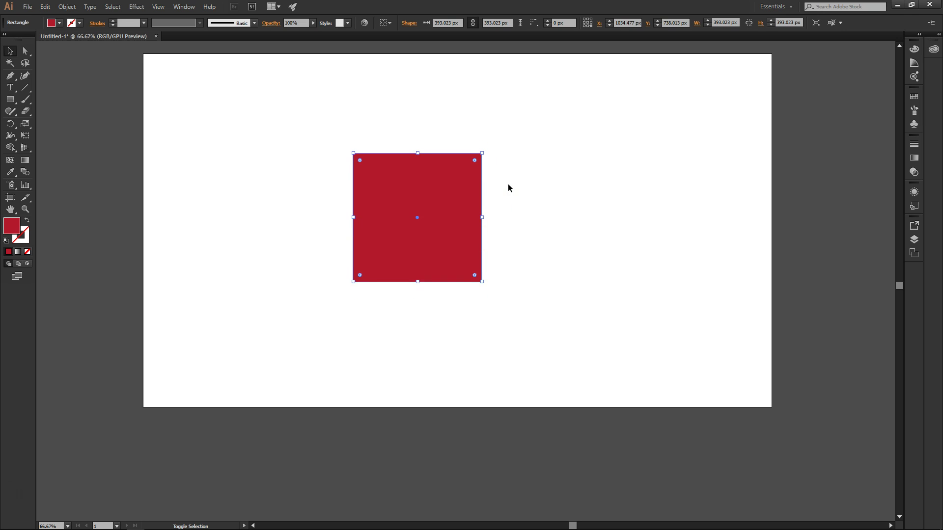
# Shift the red square right to about X 1264 px and further down the artboard in 10 px increments.
pyautogui.hotkey('shift', 'Right')
pyautogui.hotkey('shift', 'Right')
pyautogui.hotkey('shift', 'Right')
pyautogui.hotkey('shift', 'Right')
pyautogui.hotkey('shift', 'Right')
pyautogui.hotkey('shift', 'Right')
pyautogui.hotkey('shift', 'Right')
pyautogui.hotkey('shift', 'Right')
pyautogui.hotkey('shift', 'Right')
pyautogui.hotkey('shift', 'Right')
pyautogui.hotkey('shift', 'Right')
pyautogui.hotkey('shift', 'Right')
pyautogui.hotkey('shift', 'Right')
pyautogui.hotkey('shift', 'Right')
pyautogui.hotkey('shift', 'Right')
pyautogui.hotkey('shift', 'Right')
pyautogui.hotkey('shift', 'Right')
pyautogui.hotkey('shift', 'Right')
pyautogui.hotkey('shift', 'Right')
pyautogui.hotkey('shift', 'Right')
pyautogui.hotkey('shift', 'Right')
pyautogui.hotkey('shift', 'Down')
pyautogui.hotkey('shift', 'Down')
pyautogui.hotkey('shift', 'Down')
pyautogui.hotkey('shift', 'Down')
pyautogui.hotkey('shift', 'Down')
pyautogui.hotkey('shift', 'Down')
pyautogui.hotkey('shift', 'Down')
pyautogui.hotkey('shift', 'Down')
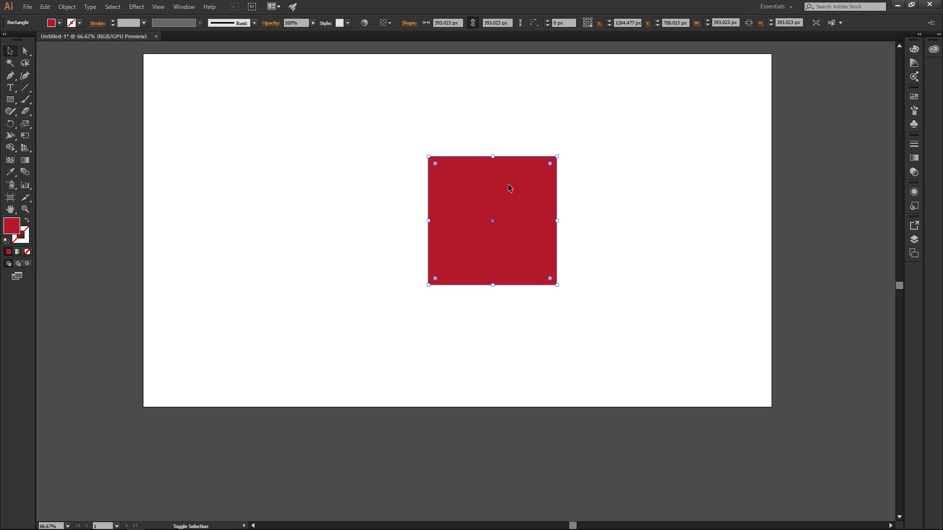
# Shift the red square 160 px left in 10 px increments to about X 1104 px.
pyautogui.hotkey('shift', 'Left')
pyautogui.hotkey('shift', 'Left')
pyautogui.hotkey('shift', 'Left')
pyautogui.hotkey('shift', 'Left')
pyautogui.hotkey('shift', 'Left')
pyautogui.hotkey('shift', 'Left')
pyautogui.hotkey('shift', 'Left')
pyautogui.hotkey('shift', 'Left')
pyautogui.hotkey('shift', 'Left')
pyautogui.hotkey('shift', 'Left')
pyautogui.hotkey('shift', 'Left')
pyautogui.hotkey('shift', 'Left')
pyautogui.hotkey('shift', 'Left')
pyautogui.hotkey('shift', 'Left')
pyautogui.hotkey('shift', 'Left')
pyautogui.hotkey('shift', 'Left')
# Raise the red square in 10 px increments to about Y 638 px.
pyautogui.hotkey('shift', 'Up')
pyautogui.hotkey('shift', 'Up')
pyautogui.hotkey('shift', 'Up')
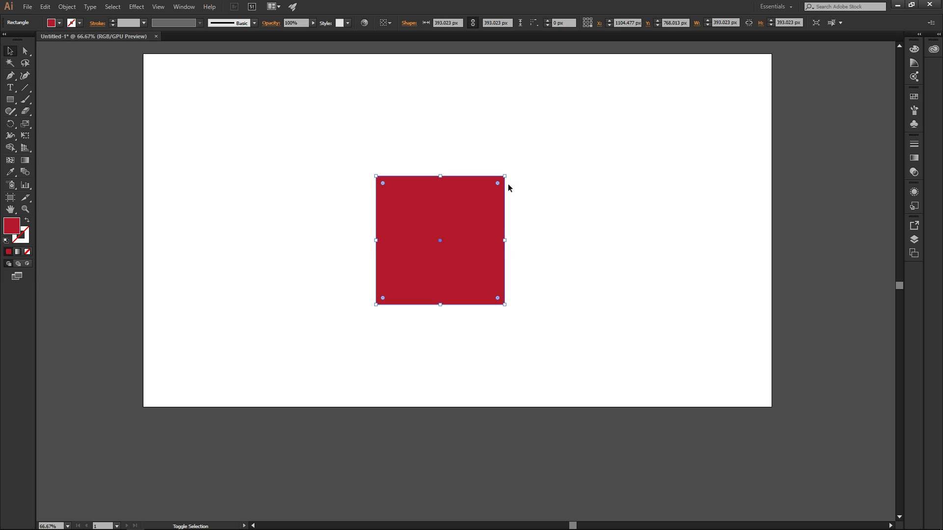
pyautogui.hotkey('shift', 'Up')
pyautogui.hotkey('shift', 'Up')
pyautogui.hotkey('shift', 'Up')
pyautogui.hotkey('shift', 'Up')
pyautogui.hotkey('shift', 'Up')
pyautogui.hotkey('shift', 'Up')
pyautogui.hotkey('shift', 'Up')
pyautogui.hotkey('shift', 'Up')
pyautogui.hotkey('shift', 'Up')
pyautogui.hotkey('shift', 'Up')
pyautogui.hotkey('shift', 'Up')
pyautogui.hotkey('shift', 'Right')
# Fine-position the red square with small nudges right and 2 px down, to about X 1165 px, Y 640 px.
pyautogui.press('Right')
pyautogui.press('Right')
pyautogui.press('Right')
pyautogui.press('Right')
pyautogui.press('Right')
pyautogui.press('Right')
pyautogui.press('Right')
pyautogui.press('Right')
pyautogui.press('Right')
pyautogui.press('Right')
pyautogui.press('Right')
pyautogui.press('Right')
pyautogui.press('Right')
pyautogui.press('Right')
pyautogui.press('Right')
pyautogui.press('Right')
pyautogui.press('Right')
pyautogui.press('Right')
pyautogui.press('Right')
pyautogui.press('Right')
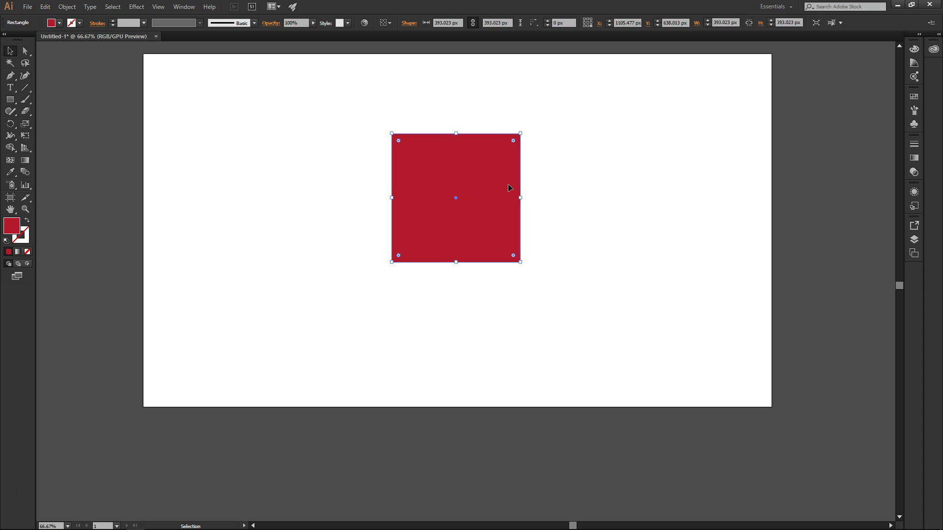
pyautogui.press('Right')
pyautogui.press('Down')
pyautogui.press('Down')
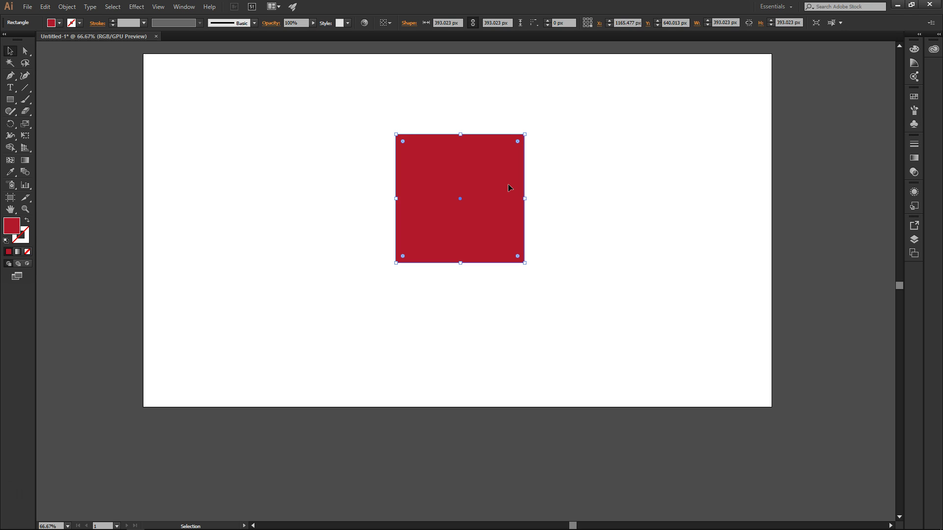
# Clear the selection and select the red square again at close range.
pyautogui.scroll(2, 511, 188)
pyautogui.scroll(-1, 510, 187)
pyautogui.scroll(2, 506, 196)
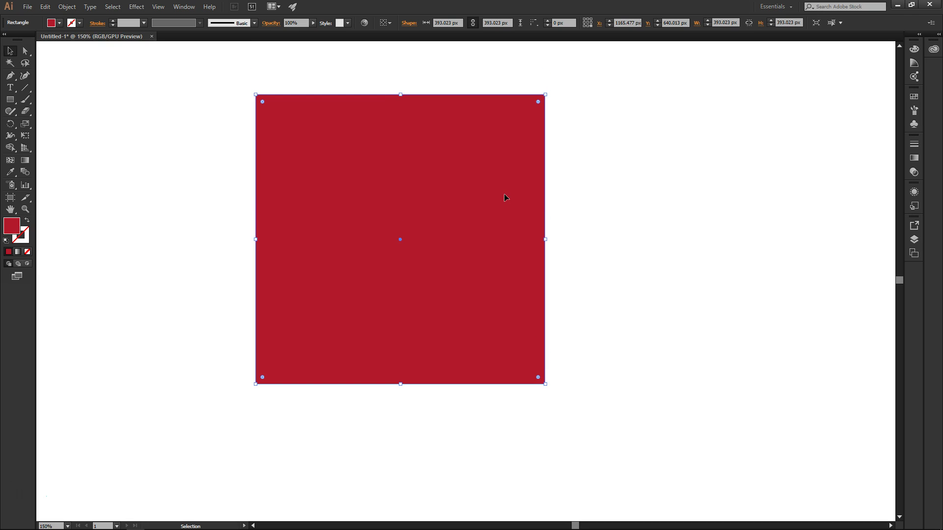
pyautogui.click(625, 219)
pyautogui.scroll(1, 508, 217)
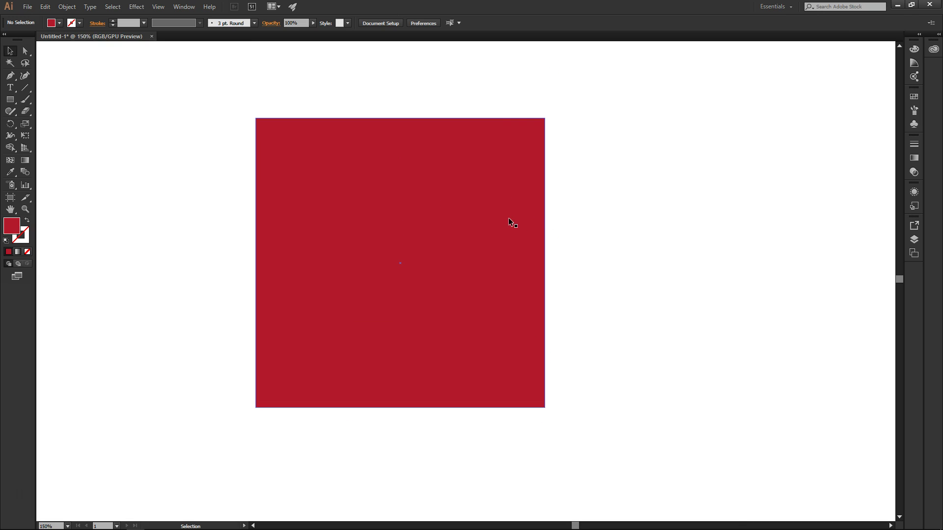
pyautogui.click(350, 225)
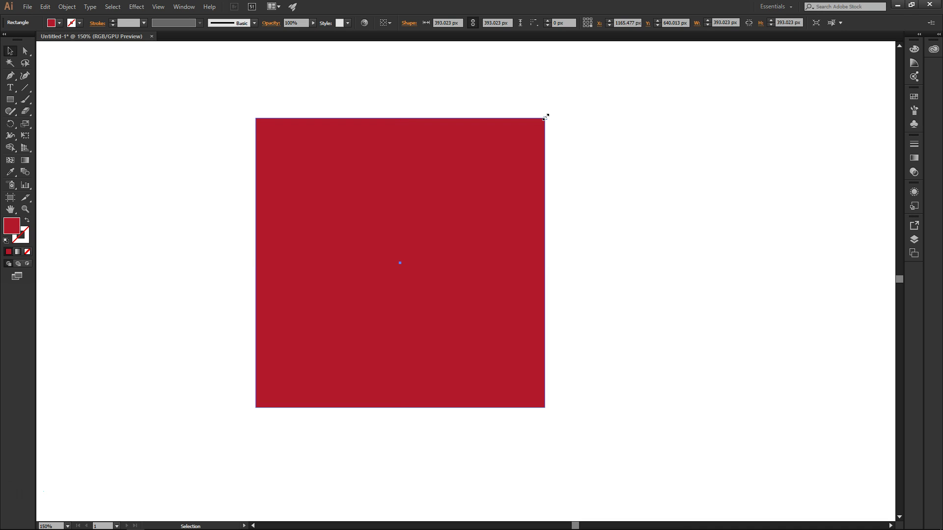
# Resize the red square freely from its corner to about 405 by 390 px, clear the selection and reselect it.
pyautogui.moveTo(546, 116); pyautogui.dragTo(350, 273)
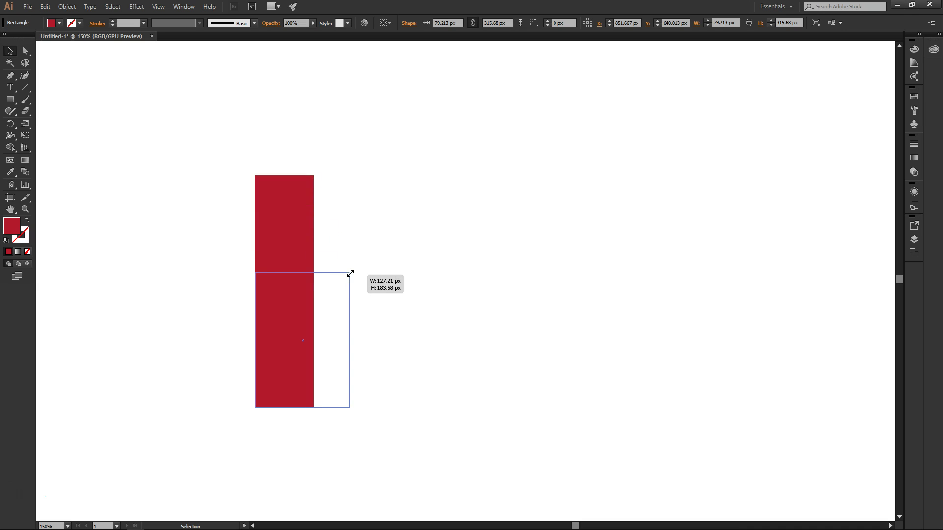
pyautogui.moveTo(350, 273); pyautogui.dragTo(505, 211)
pyautogui.hotkey('ctrl', 'z')
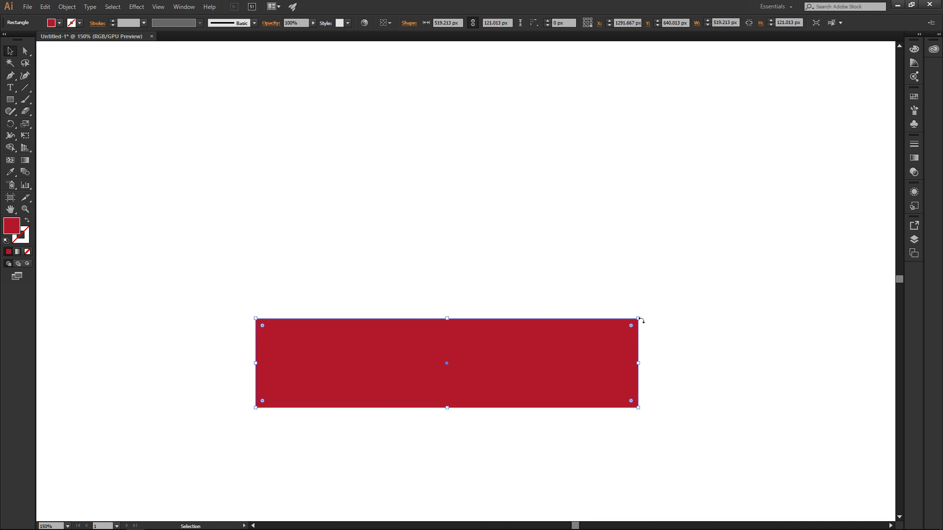
pyautogui.moveTo(638, 315); pyautogui.dragTo(554, 121)
pyautogui.click(617, 185)
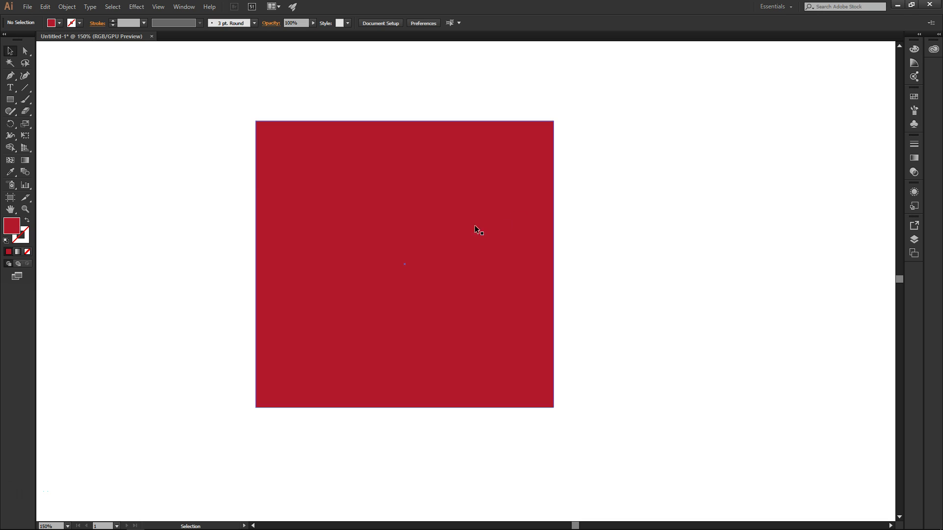
pyautogui.click(373, 204)
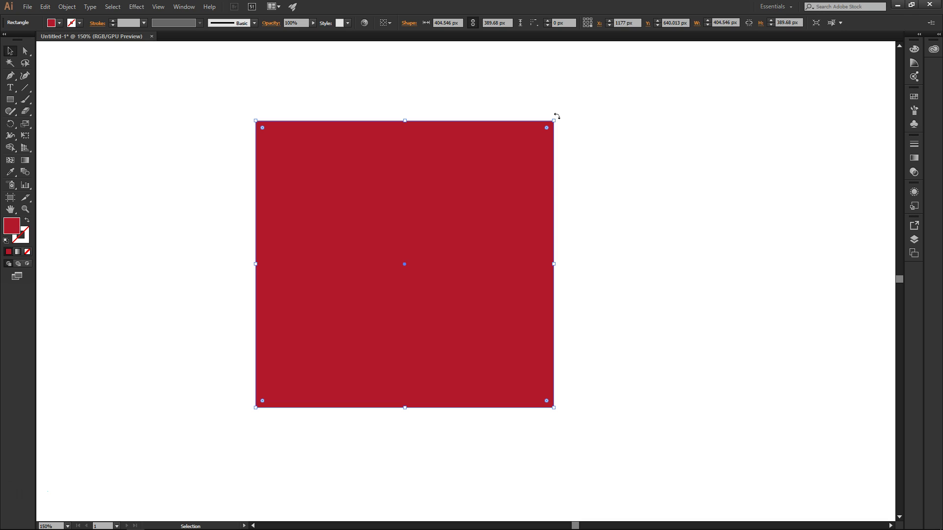
# Try a slight rotation of the red square from its corner and undo it.
pyautogui.moveTo(556, 116)
pyautogui.mouseDown()
pyautogui.moveTo(449, 87)
pyautogui.moveTo(343, 92)
pyautogui.moveTo(372, 70)
pyautogui.moveTo(545, 119)
pyautogui.moveTo(579, 182)
pyautogui.moveTo(563, 174)
pyautogui.moveTo(587, 160)
pyautogui.moveTo(563, 125)
pyautogui.mouseUp()
pyautogui.hotkey('ctrl', 'z')
pyautogui.hotkey('ctrl', 'z')
pyautogui.hotkey('ctrl', 'z')
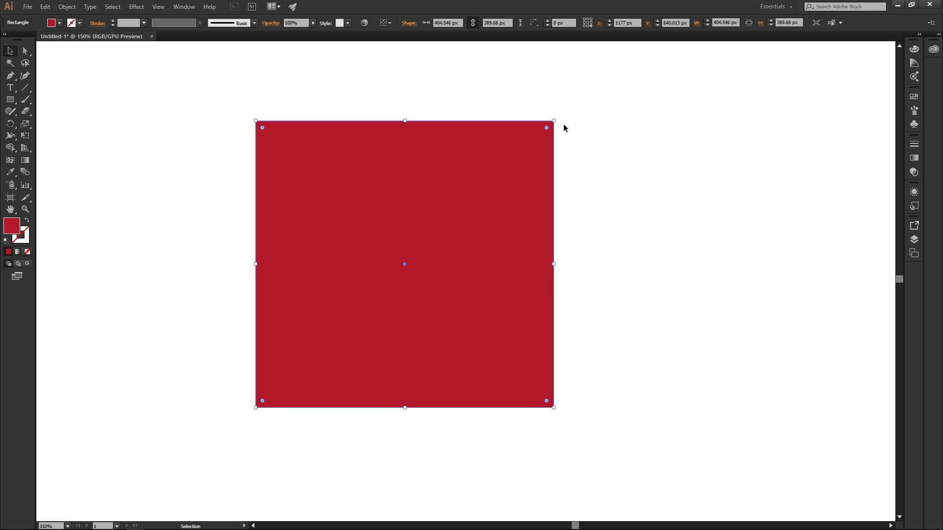
# Scale the red square down to about 202 by 195 px and place it in the artboard's upper-left corner.
pyautogui.scroll(1, 561, 140)
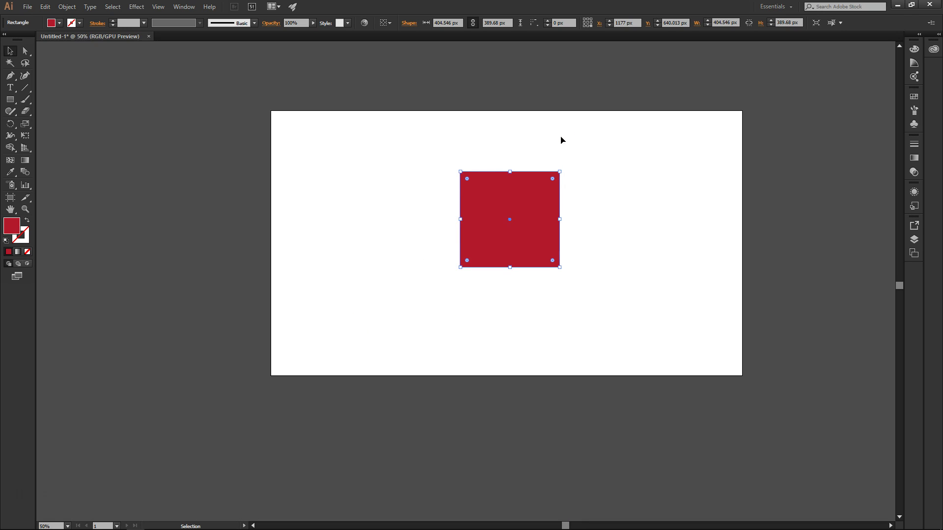
pyautogui.moveTo(561, 172); pyautogui.dragTo(309, 130)
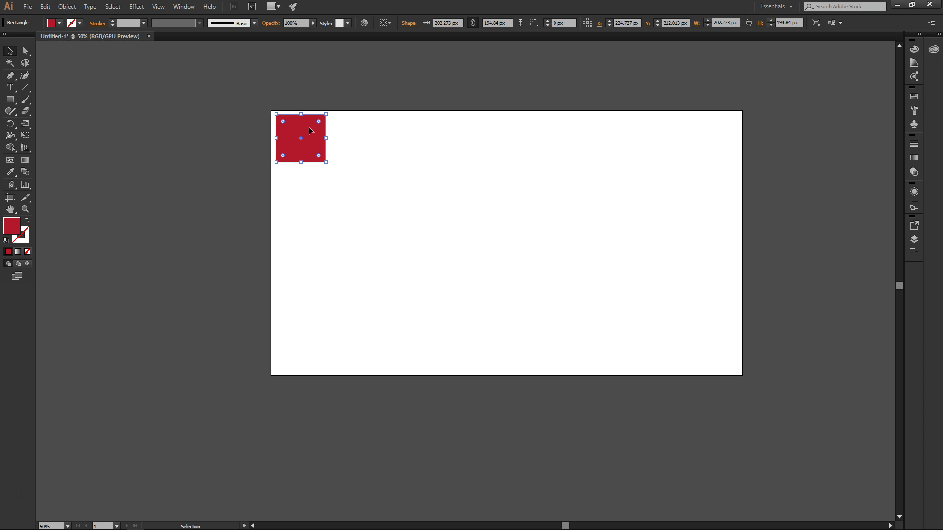
pyautogui.click(420, 134)
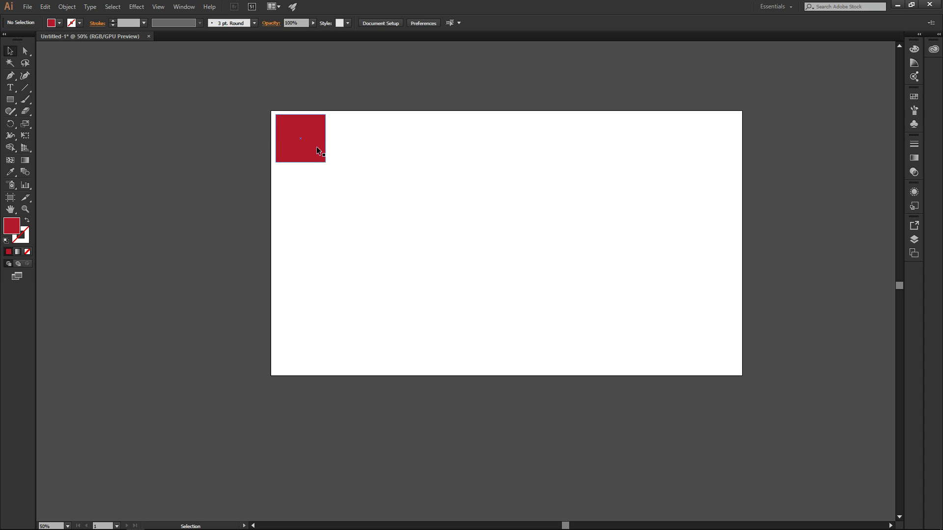
# Duplicate the red square straight across the artboard, placing the copy at about X 814 px, Y 212 px.
pyautogui.press('alt')
pyautogui.scroll(3, 290, 172)
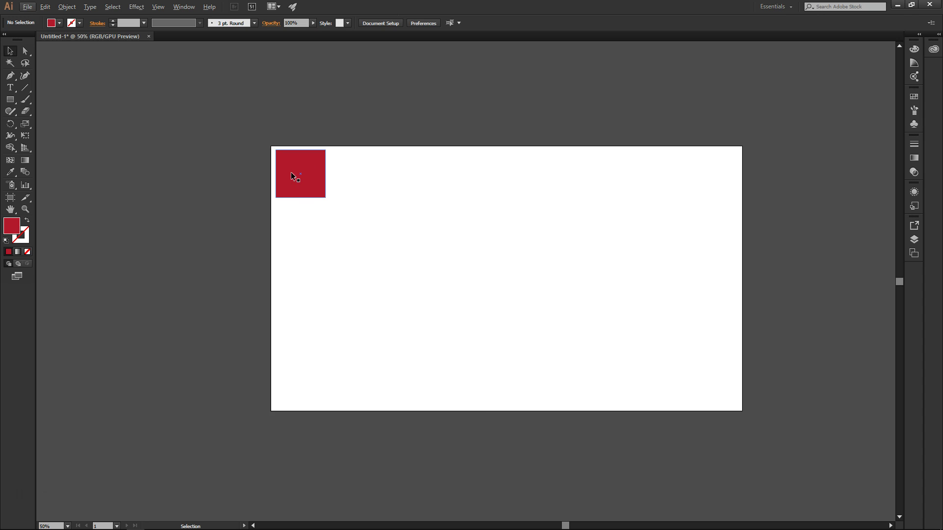
pyautogui.scroll(4, 291, 202)
pyautogui.scroll(-1, 447, 139)
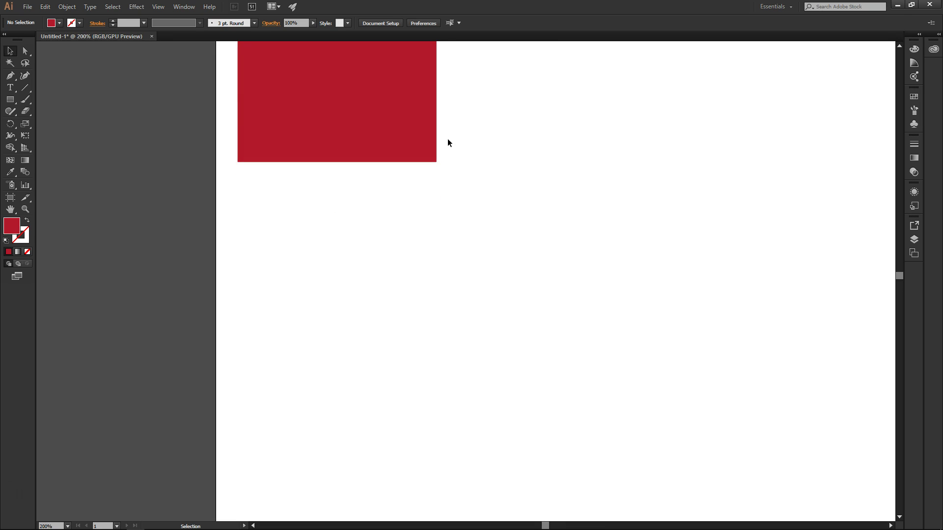
pyautogui.scroll(3, 447, 138)
pyautogui.scroll(-5, 338, 140)
pyautogui.scroll(2, 334, 137)
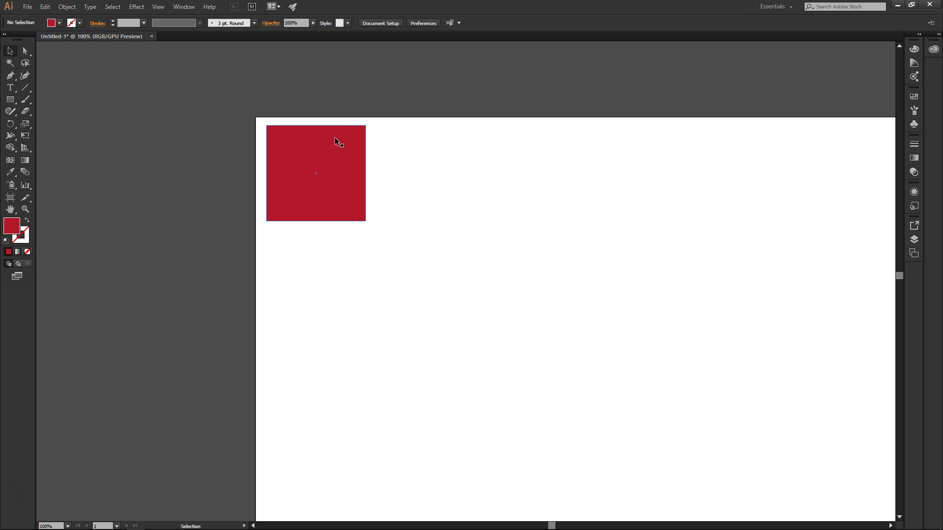
pyautogui.scroll(3, 273, 259)
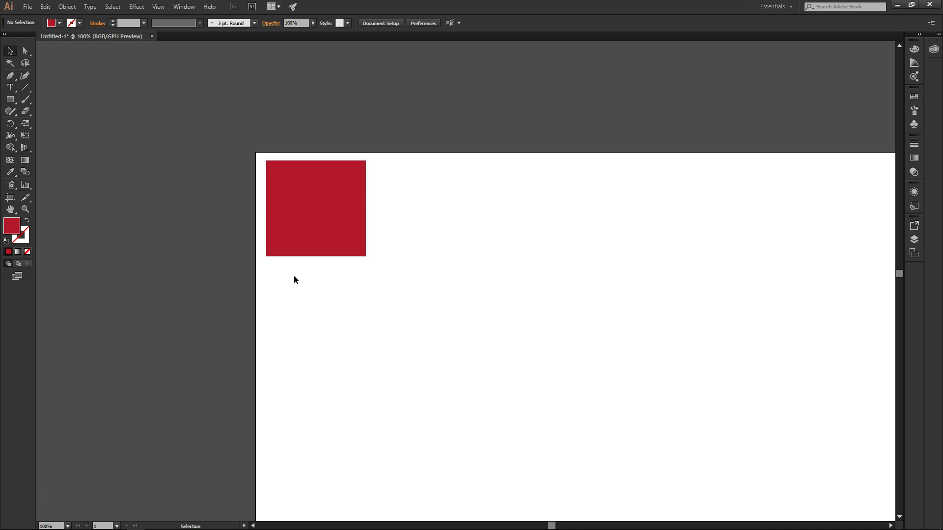
pyautogui.keyDown('alt'); pyautogui.scroll(2, 307, 305); pyautogui.keyUp('alt')
pyautogui.scroll(1, 309, 290)
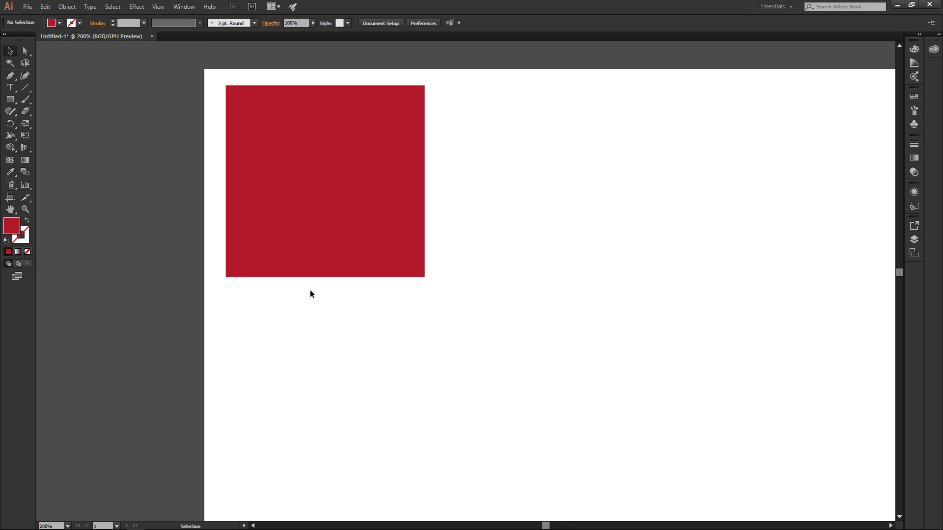
pyautogui.click(333, 149)
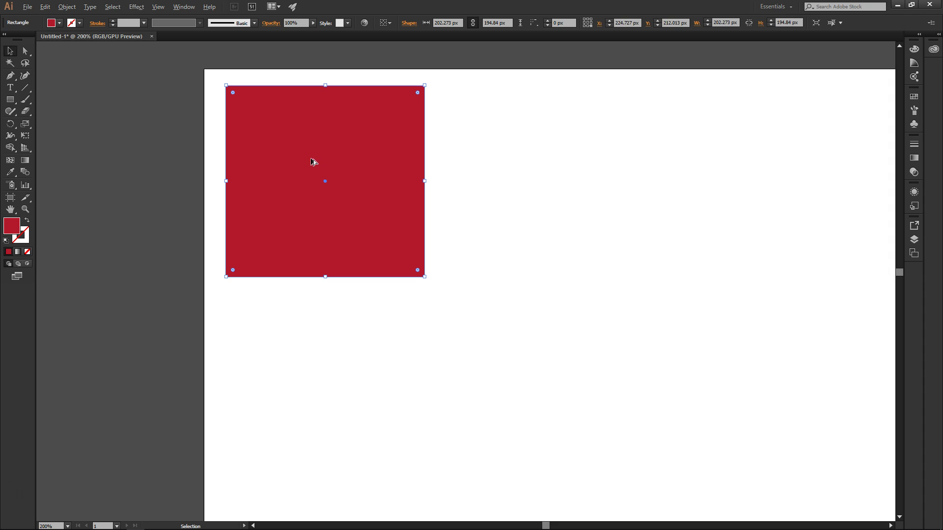
pyautogui.press('alt')
pyautogui.press('alt')
pyautogui.press('alt')
pyautogui.press('alt')
pyautogui.moveTo(311, 158); pyautogui.dragTo(889, 163)
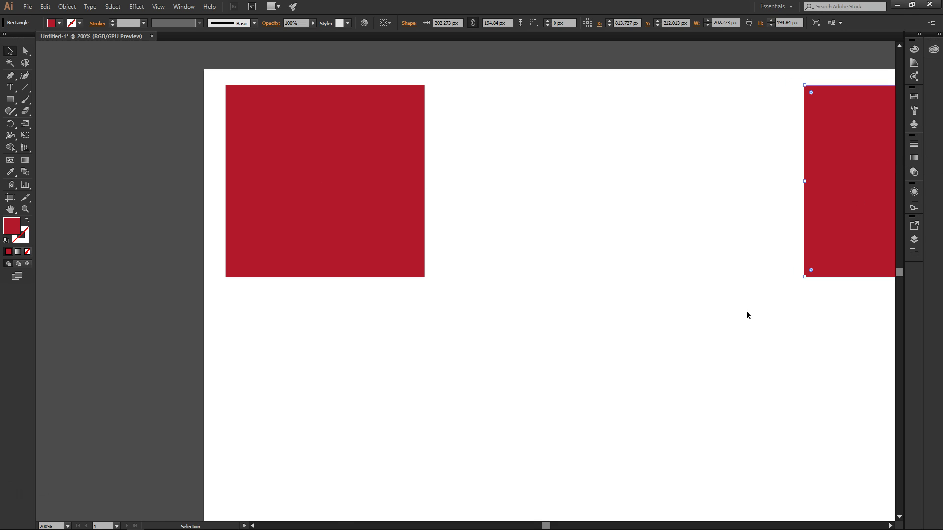
# Move the copied square farther right to about X 1162 px at the artboard's upper edge and deselect it.
pyautogui.scroll(-3, 747, 311)
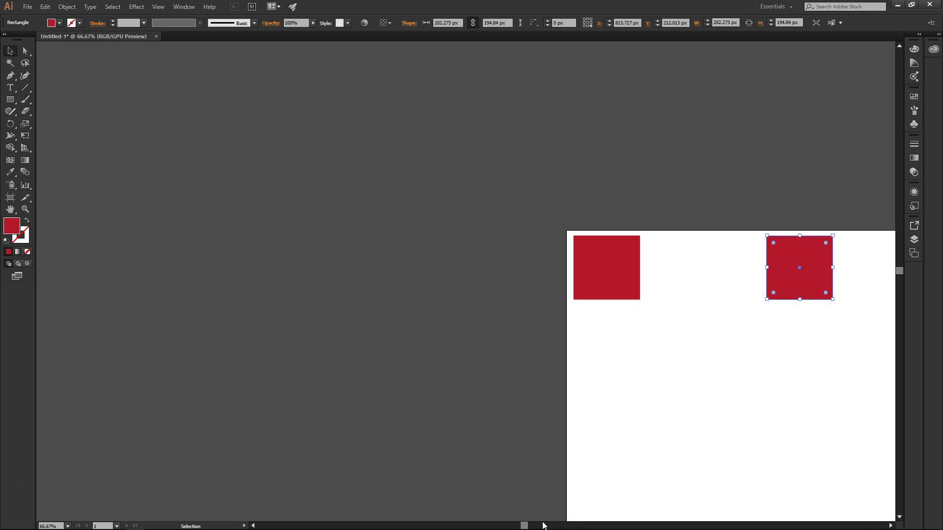
pyautogui.moveTo(525, 526); pyautogui.dragTo(585, 504)
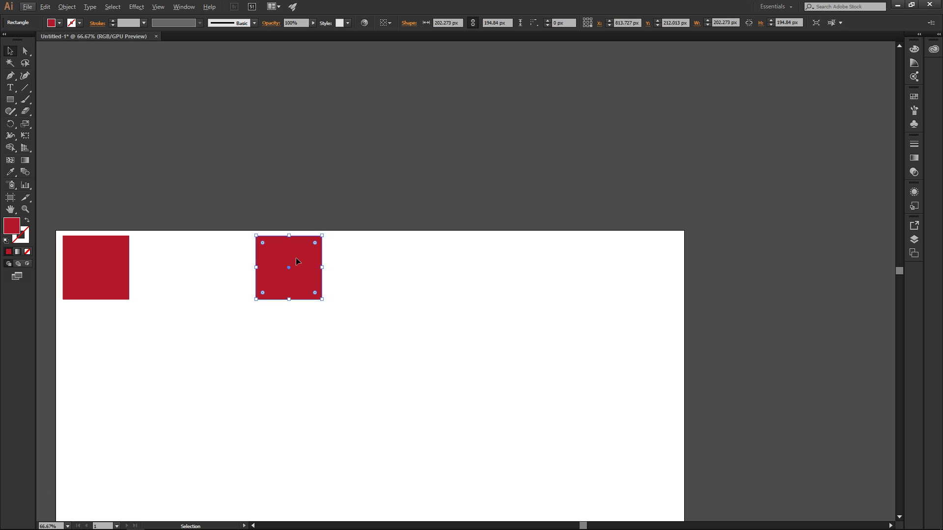
pyautogui.moveTo(294, 263); pyautogui.dragTo(411, 257)
pyautogui.click(524, 266)
# Duplicate the middle square horizontally into the artboard's upper-right corner and clear the selection.
pyautogui.hotkey('ctrl', '-')
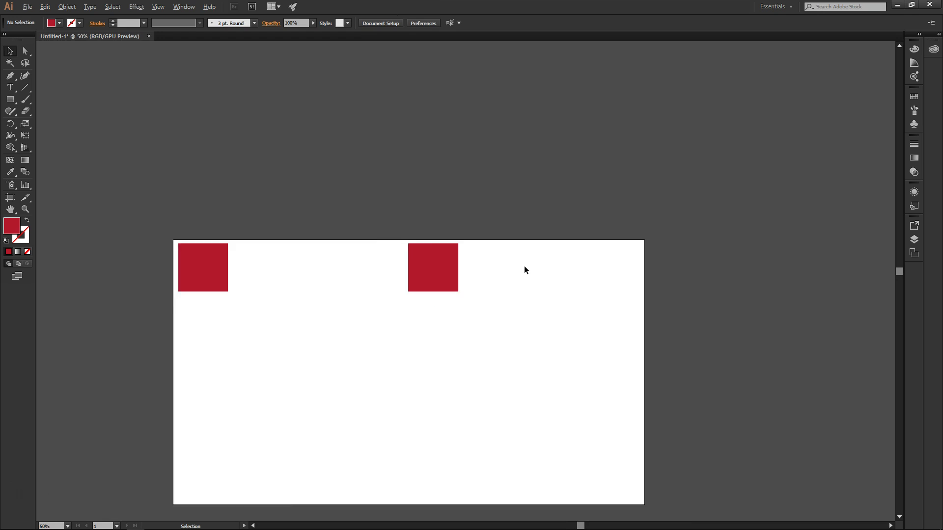
pyautogui.hotkey('ctrl', '1')
pyautogui.hotkey('ctrl', '-')
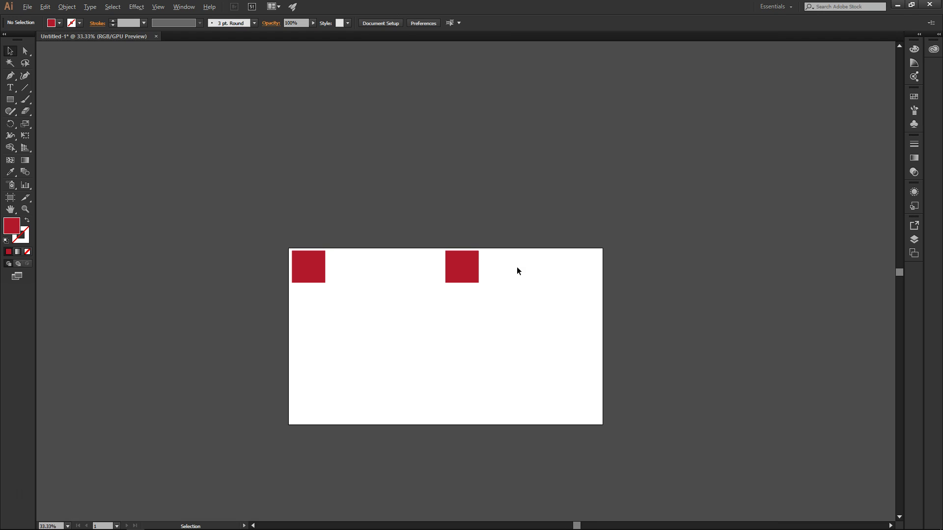
pyautogui.hotkey('ctrl', '1')
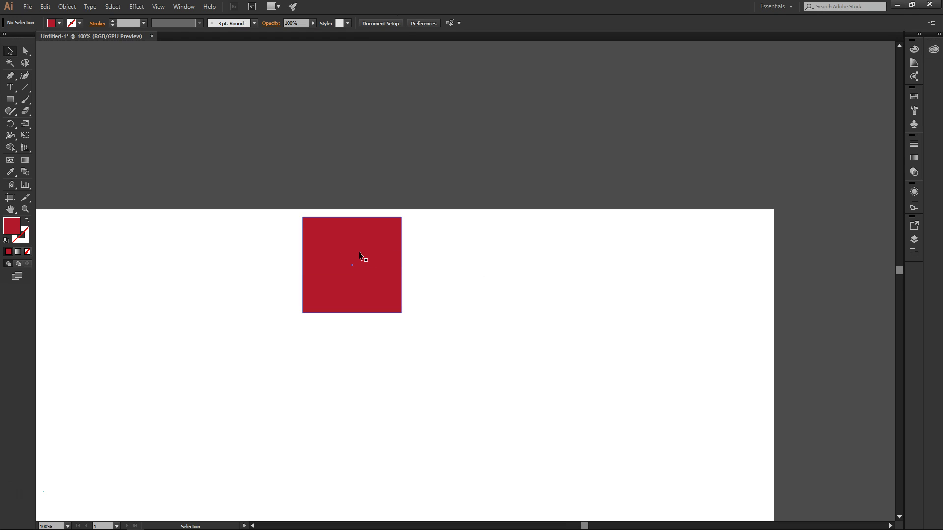
pyautogui.scroll(1, 361, 275)
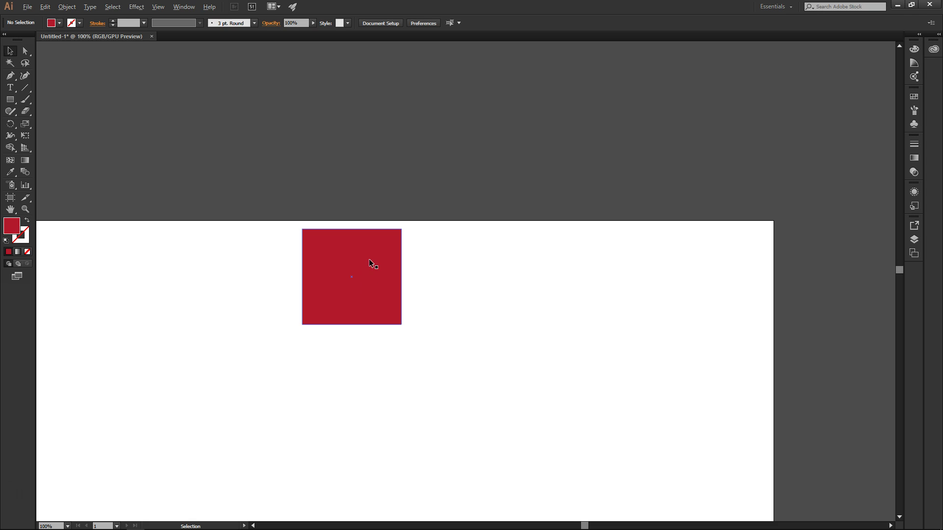
pyautogui.click(369, 263)
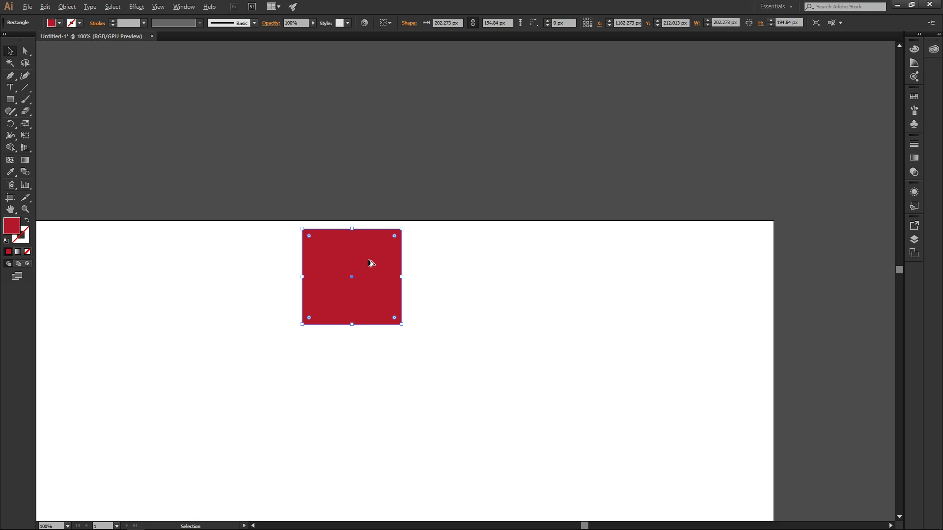
pyautogui.keyDown('alt'); pyautogui.moveTo(371, 263); pyautogui.dragTo(736, 262); pyautogui.keyUp('alt')
pyautogui.click(510, 371)
pyautogui.keyDown('alt'); pyautogui.scroll(-3, 511, 371); pyautogui.keyUp('alt')
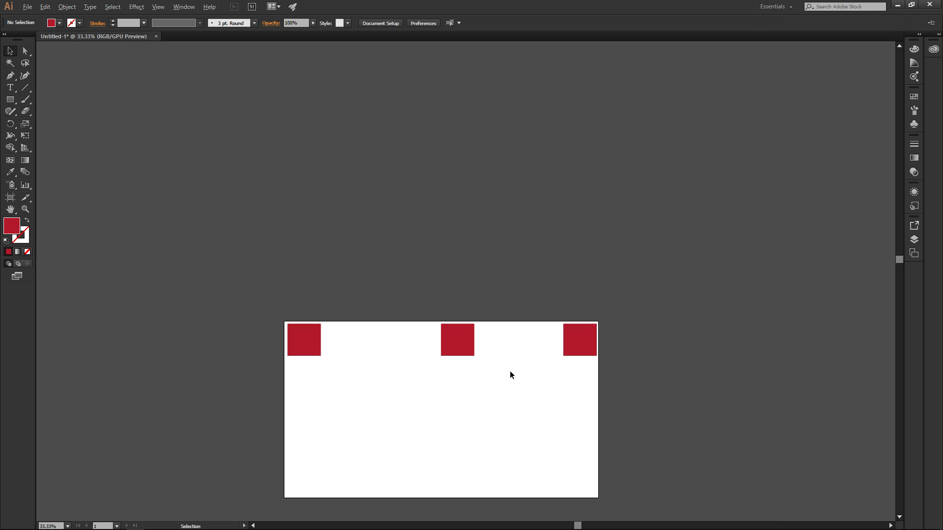
# Shift the middle square slightly left to the artboard's horizontal centre and deselect it.
pyautogui.scroll(-6, 521, 349)
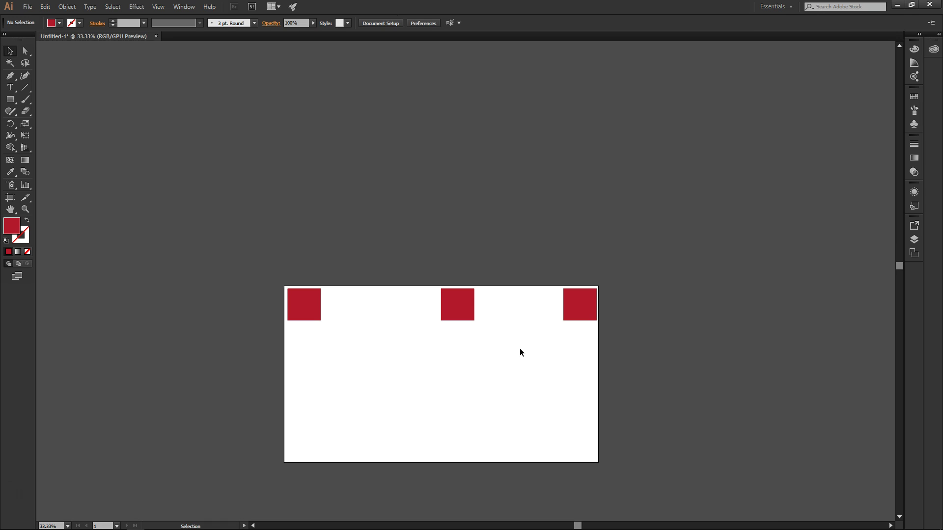
pyautogui.scroll(1, 506, 344)
pyautogui.moveTo(462, 295); pyautogui.dragTo(447, 297)
pyautogui.click(446, 327)
pyautogui.keyDown('alt'); pyautogui.scroll(-1, 446, 327); pyautogui.keyUp('alt')
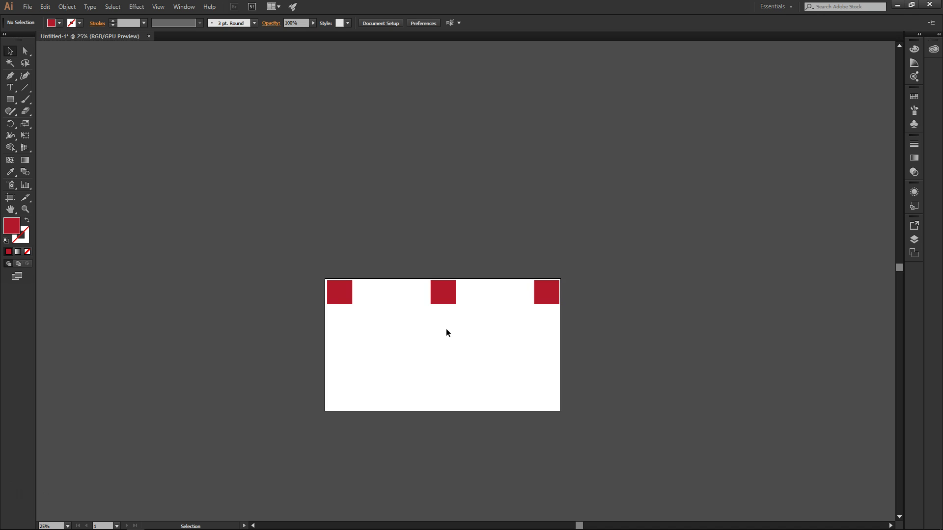
# Select all three red squares with one marquee and clear the selection.
pyautogui.scroll(2, 446, 330)
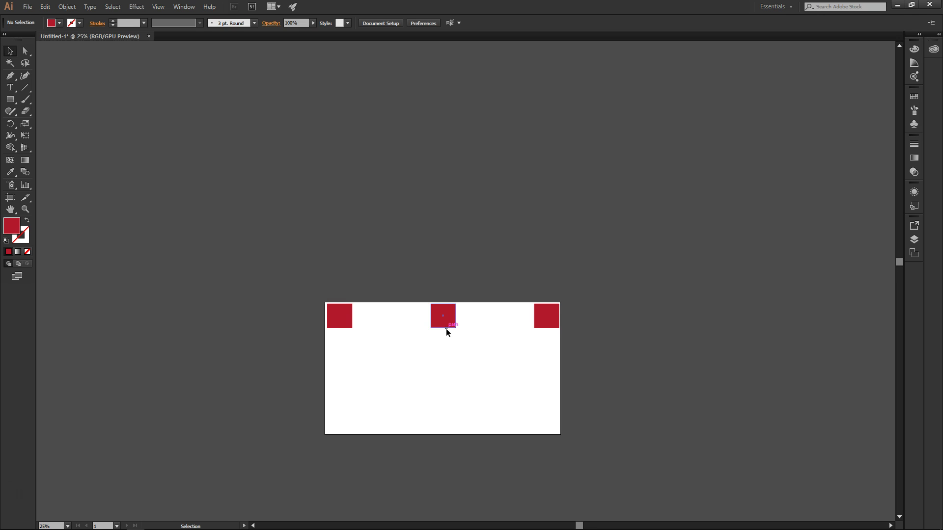
pyautogui.scroll(-1, 446, 332)
pyautogui.scroll(1, 445, 332)
pyautogui.scroll(-2, 438, 308)
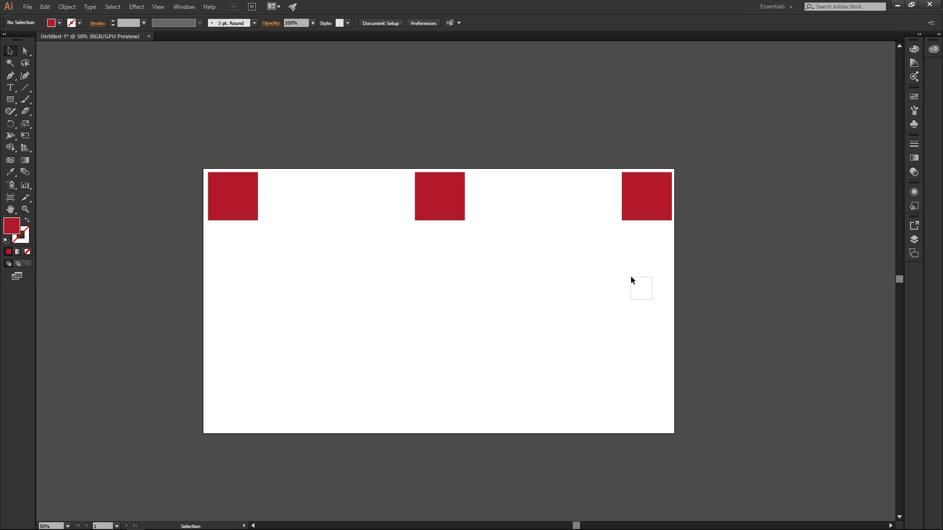
pyautogui.moveTo(631, 278); pyautogui.dragTo(225, 198)
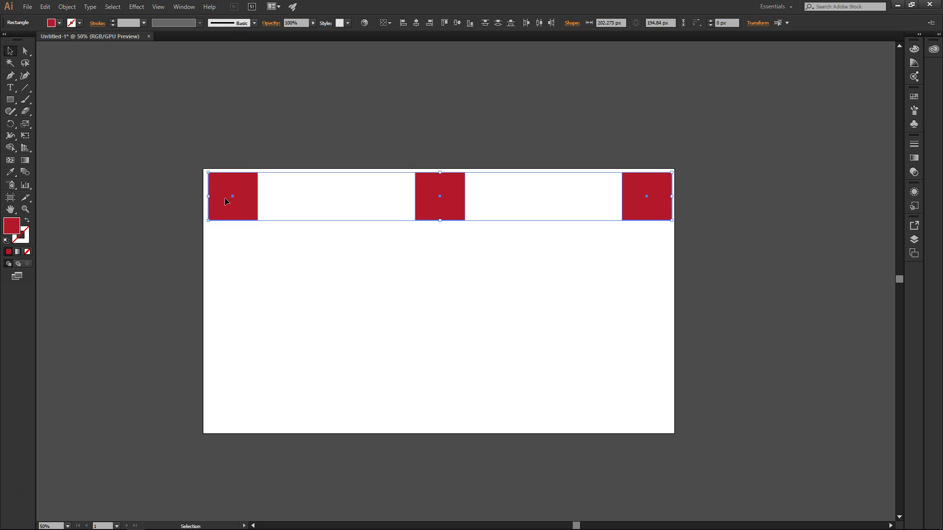
pyautogui.click(271, 259)
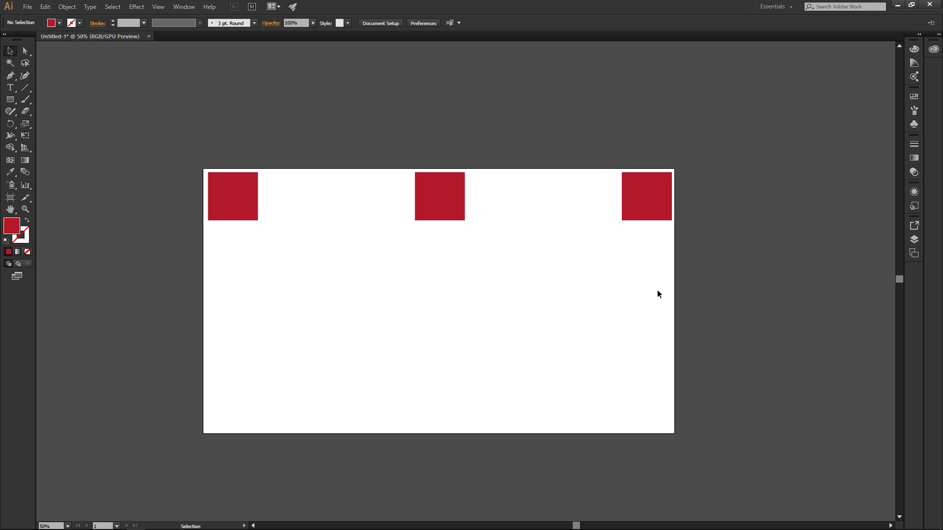
# Select all three squares together and recolour their fill to green 24ff46, followed by blue 0003cc.
pyautogui.moveTo(657, 290); pyautogui.dragTo(225, 185)
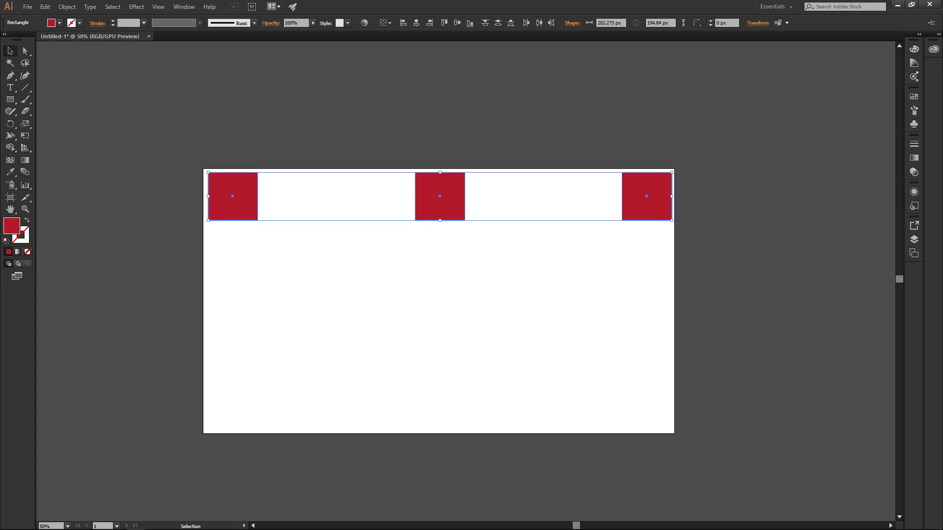
pyautogui.click(915, 51)
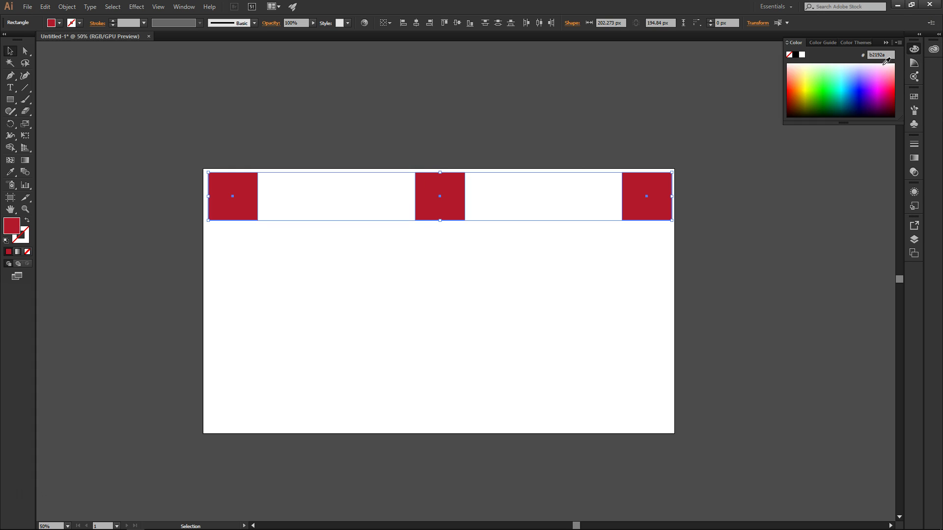
pyautogui.click(828, 83)
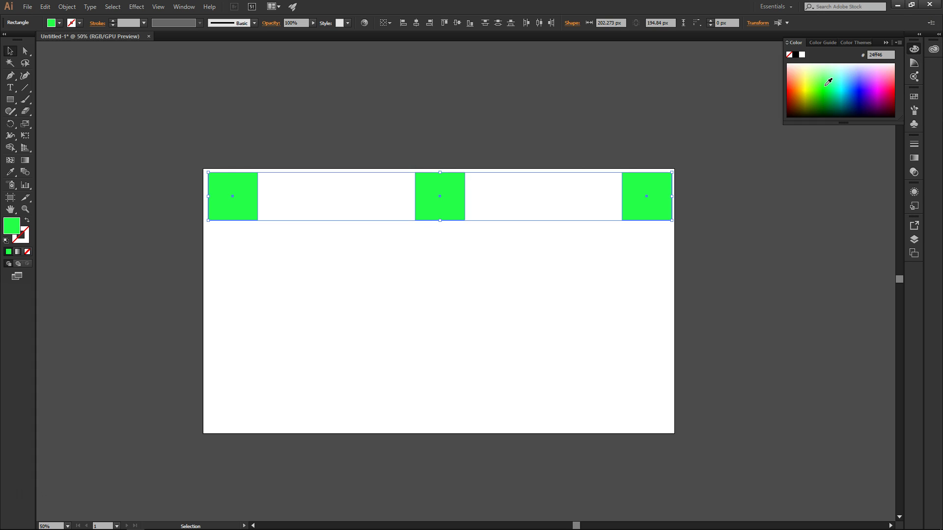
pyautogui.click(860, 92)
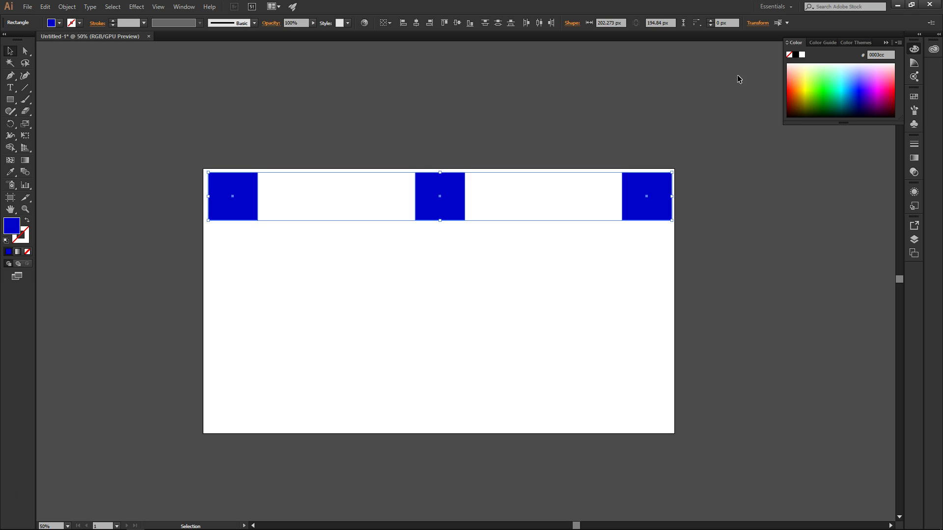
# Move the three blue squares together and scale them up to about 256 by 246 px each, undoing the excess adjustments.
pyautogui.moveTo(239, 189); pyautogui.dragTo(267, 222)
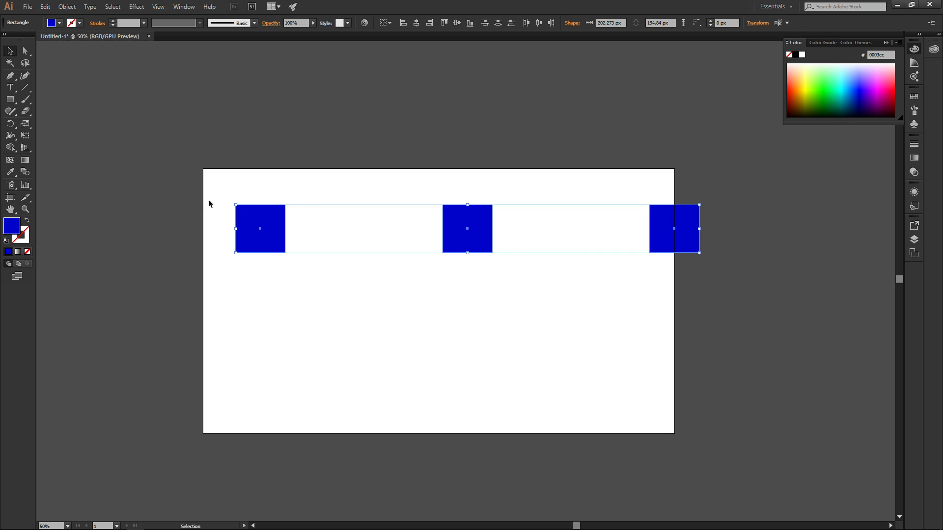
pyautogui.moveTo(235, 204); pyautogui.dragTo(115, 132)
pyautogui.moveTo(113, 192); pyautogui.dragTo(178, 207)
pyautogui.hotkey('ctrl', 'z')
pyautogui.hotkey('ctrl', 'z')
pyautogui.hotkey('ctrl', 'z')
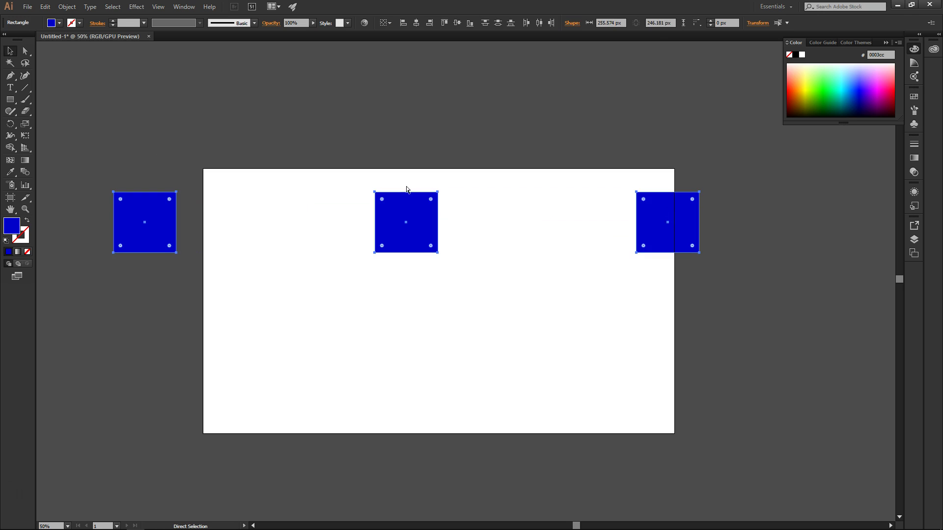
# Undo the scaling, moving and recolouring of the three blue squares to restore the red row and resume the Selection tool.
pyautogui.hotkey('ctrl', 'z')
pyautogui.hotkey('ctrl', 'z')
pyautogui.hotkey('ctrl', 'z')
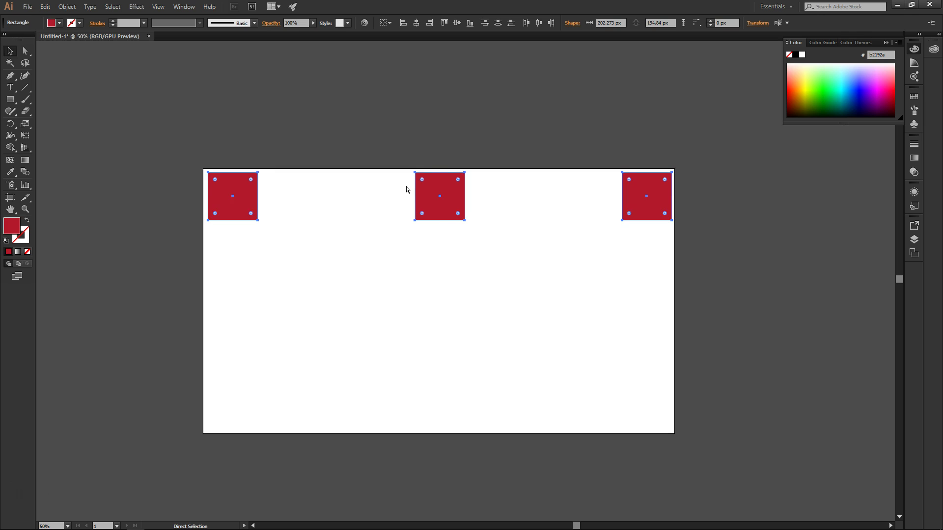
pyautogui.press('v')
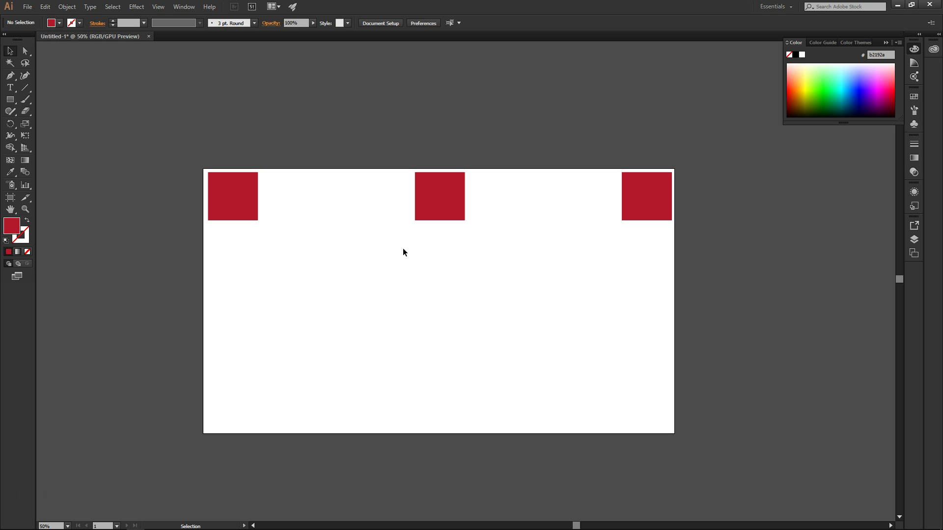
# Recolour the middle square green 0c8400 and the rightmost square blue 003184, leaving the leftmost red, and clear the selection.
pyautogui.click(236, 191)
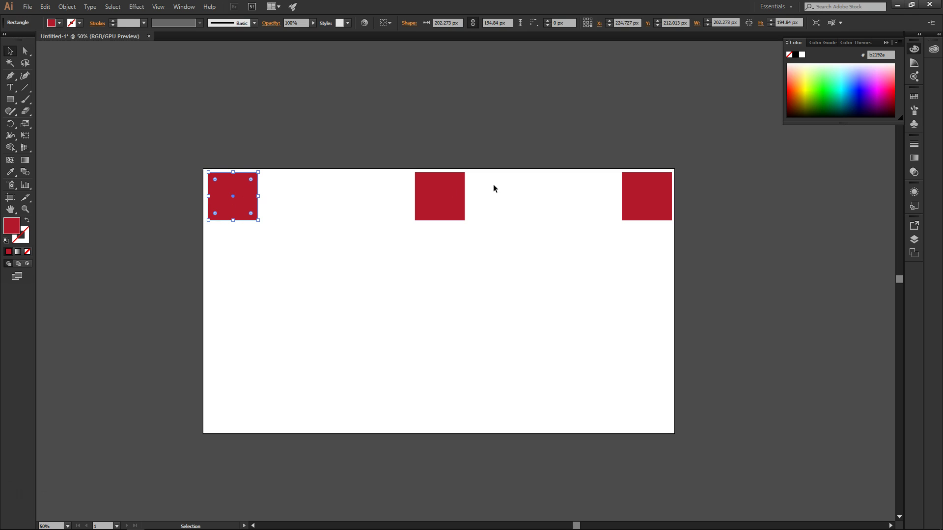
pyautogui.click(446, 187)
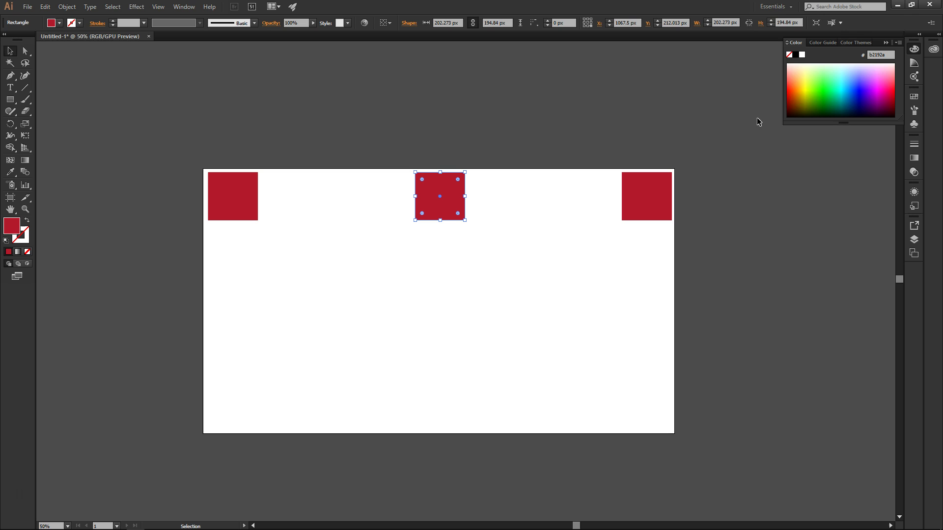
pyautogui.click(824, 98)
pyautogui.click(648, 185)
pyautogui.click(854, 99)
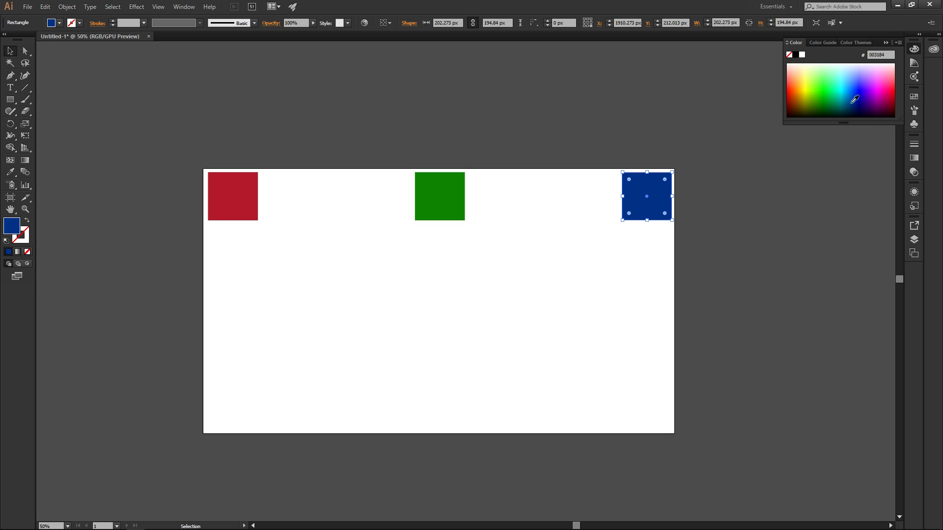
pyautogui.click(448, 303)
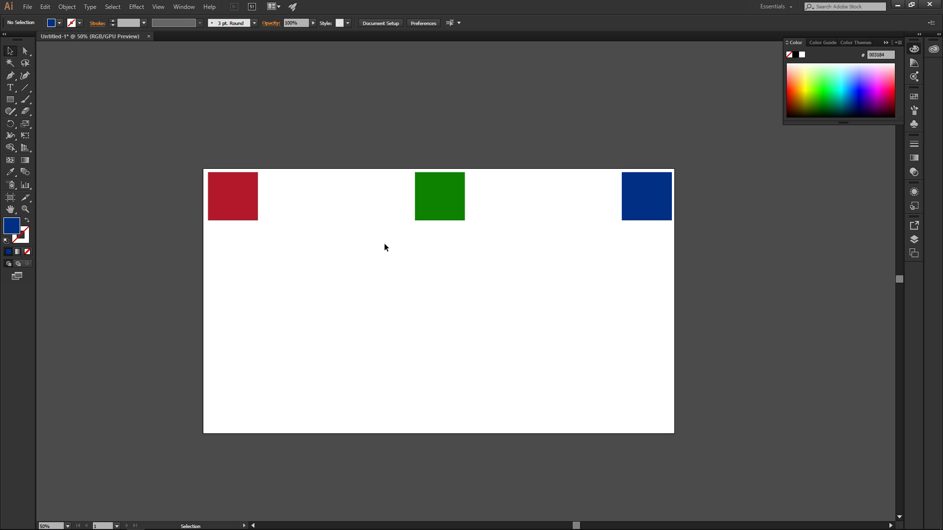
# Select the red, blue and green squares one at a time and clear the selection.
pyautogui.click(247, 202)
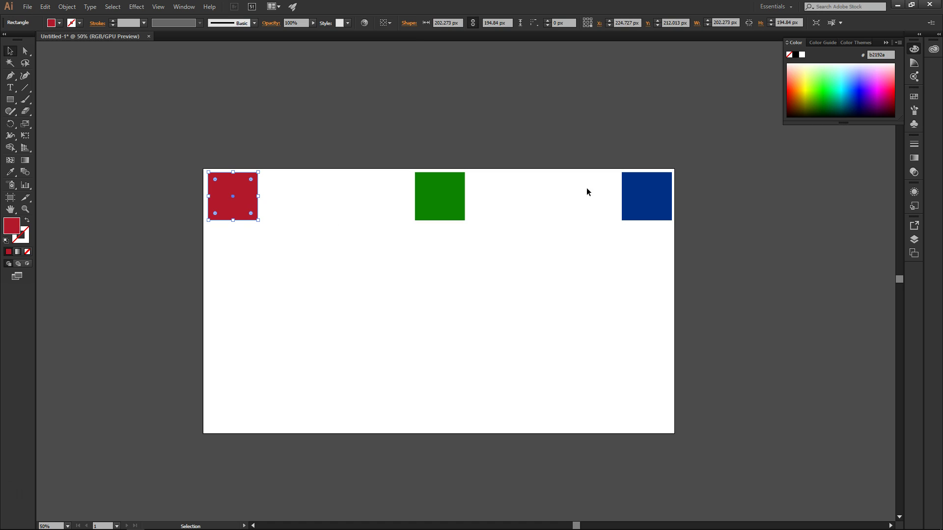
pyautogui.click(639, 196)
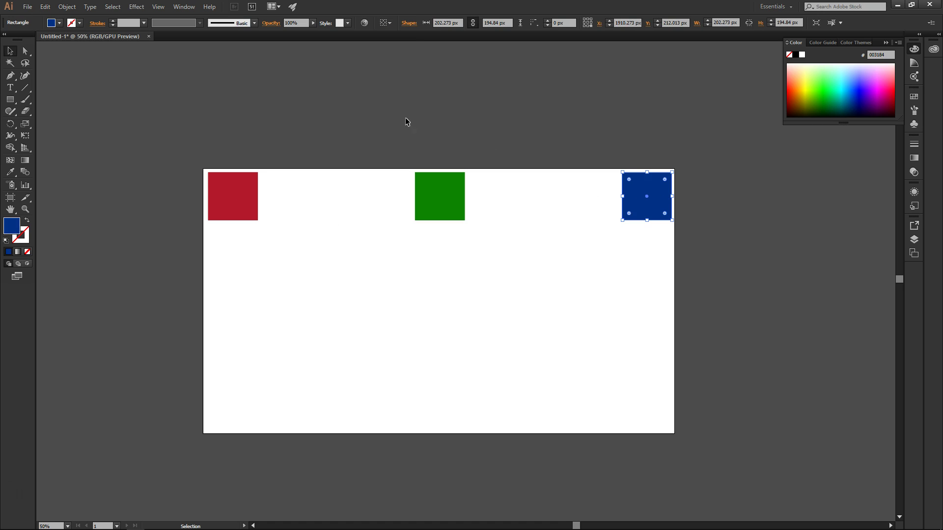
pyautogui.click(428, 206)
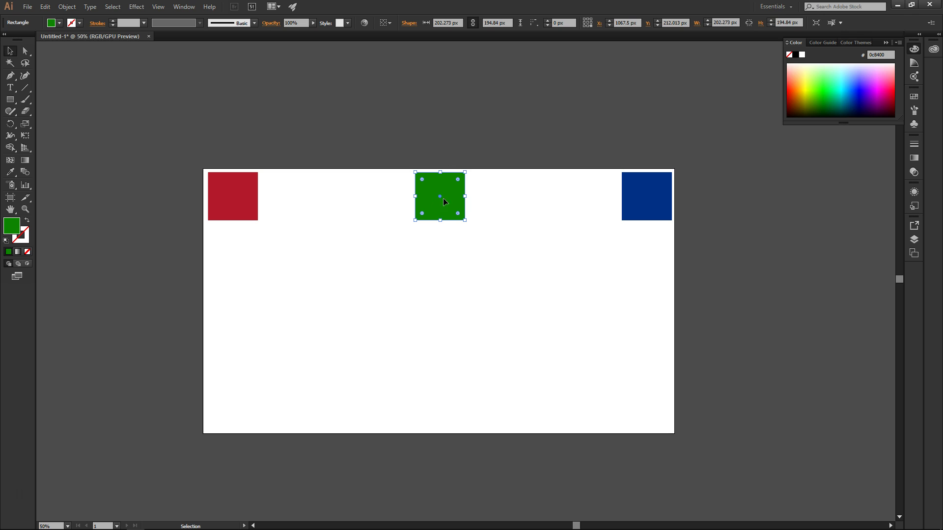
pyautogui.click(288, 240)
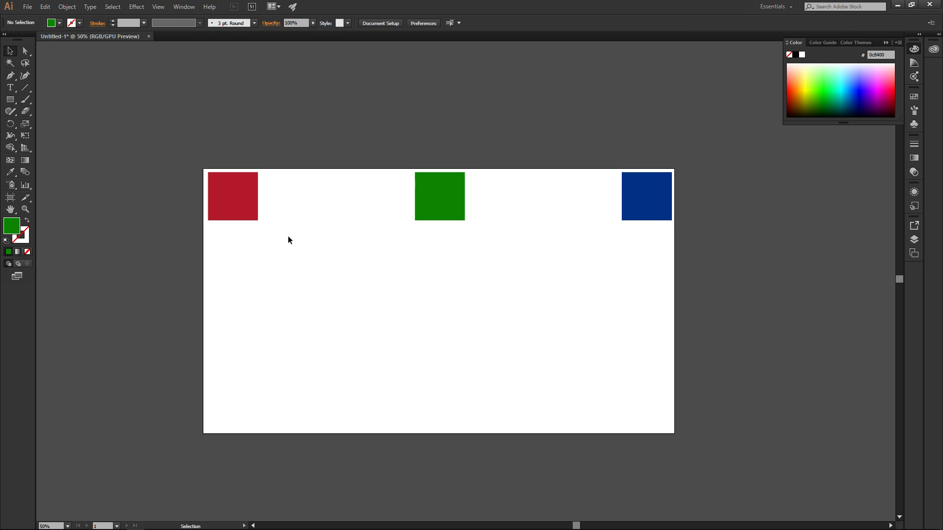
# Select the whole row of squares with a marquee from each direction and deselect everything.
pyautogui.moveTo(224, 244); pyautogui.dragTo(644, 212)
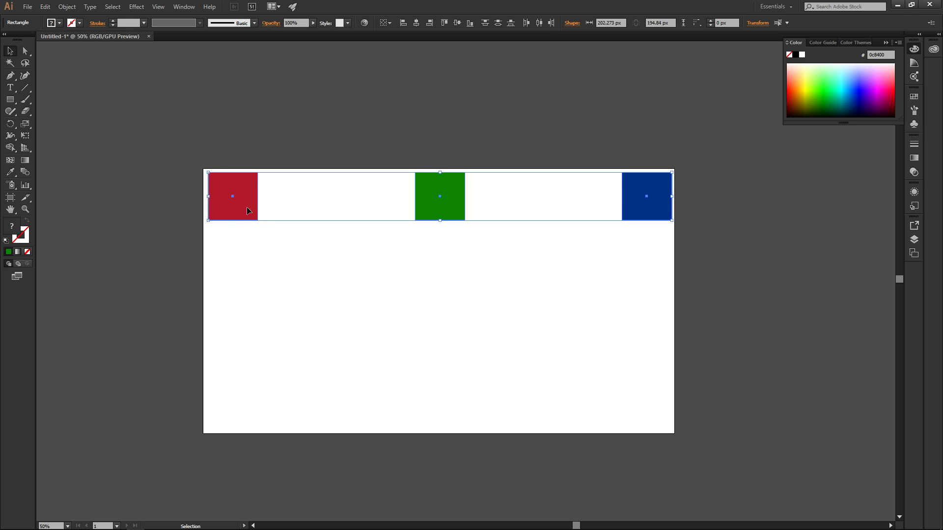
pyautogui.moveTo(646, 254); pyautogui.dragTo(241, 190)
pyautogui.click(444, 273)
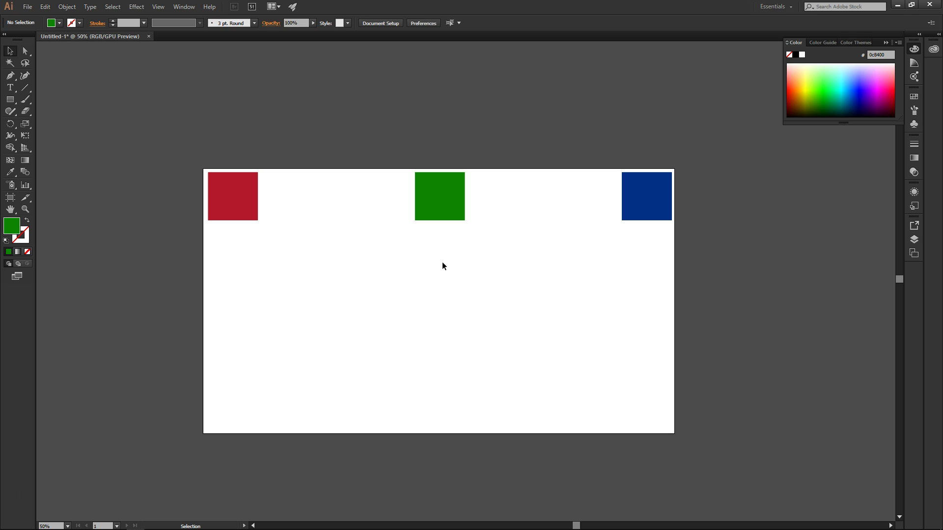
# Select only the red and blue squares, try moving them down together, and undo the move.
pyautogui.click(243, 181)
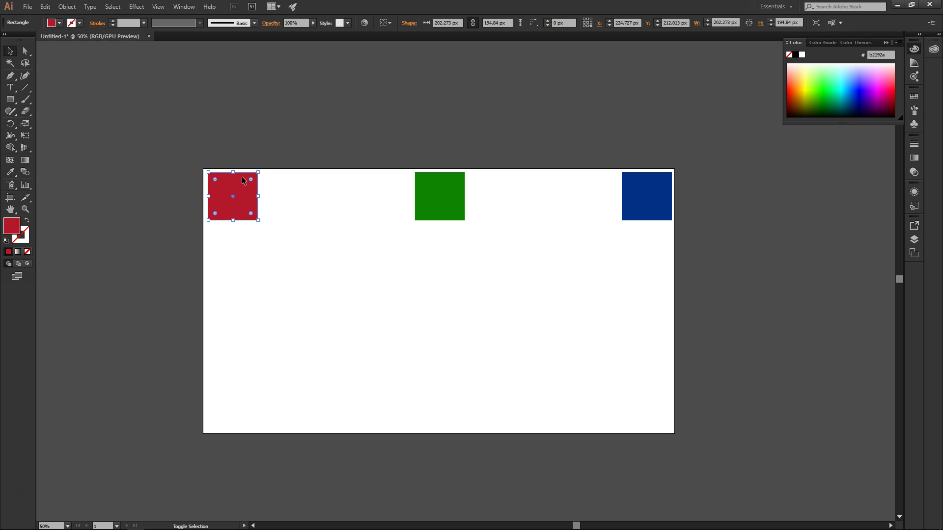
pyautogui.keyDown('shift'); pyautogui.click(639, 201); pyautogui.keyUp('shift')
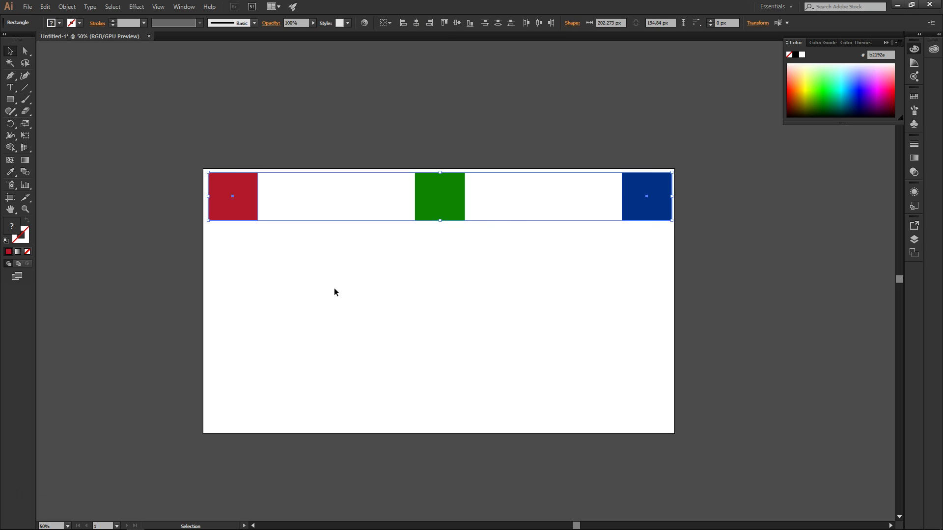
pyautogui.scroll(1, 536, 254)
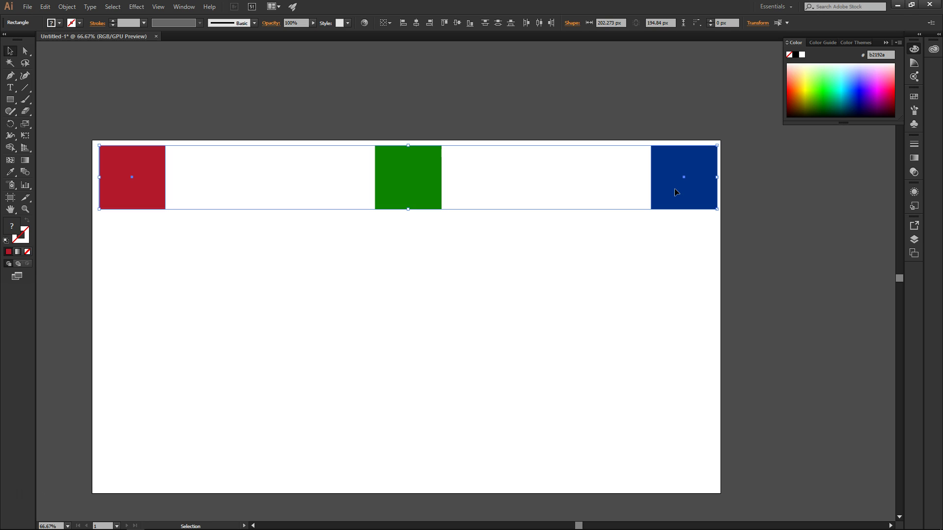
pyautogui.moveTo(697, 192); pyautogui.dragTo(703, 299)
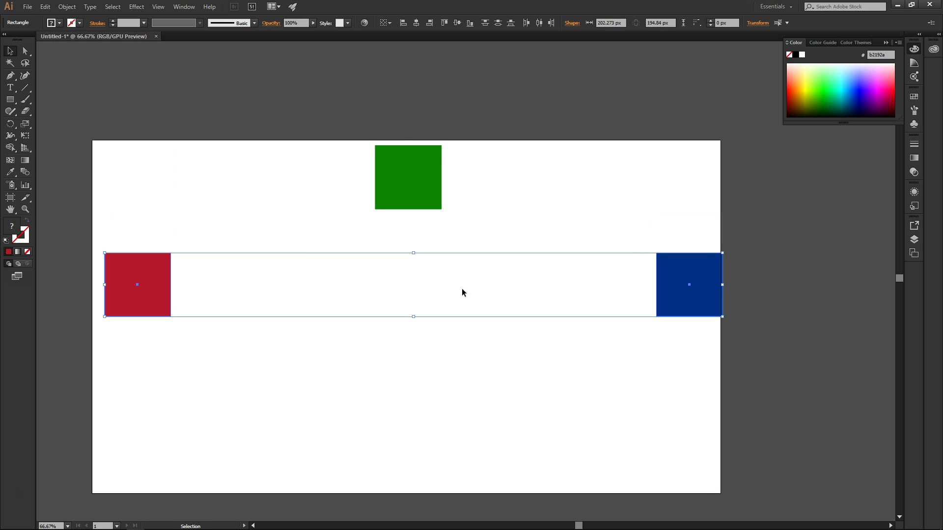
pyautogui.hotkey('ctrl', 'z')
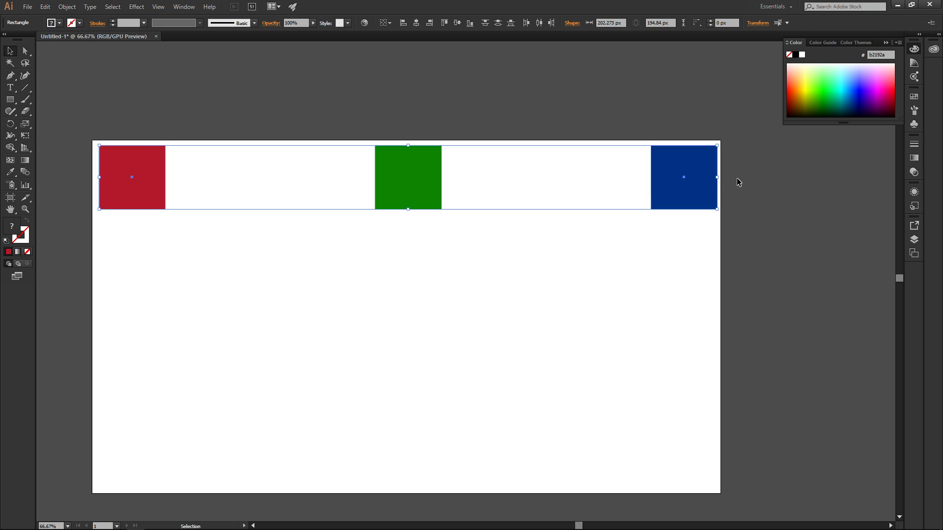
# Try recolouring the selected red and blue squares together, undo the new fill and clear the selection.
pyautogui.click(807, 90)
pyautogui.hotkey('ctrl', 'z')
pyautogui.click(442, 288)
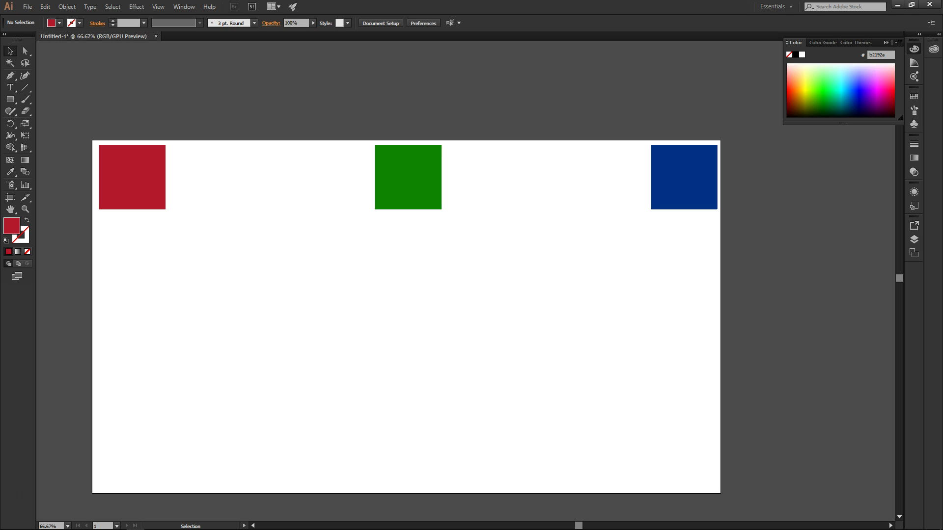
# Draw a rounded rectangle about 291 by 180 px filled with green 1bff32, overlapping the red square's lower corner.
pyautogui.click(14, 100)
pyautogui.moveTo(15, 103); pyautogui.dragTo(36, 111)
pyautogui.click(824, 82)
pyautogui.moveTo(224, 239); pyautogui.dragTo(130, 180)
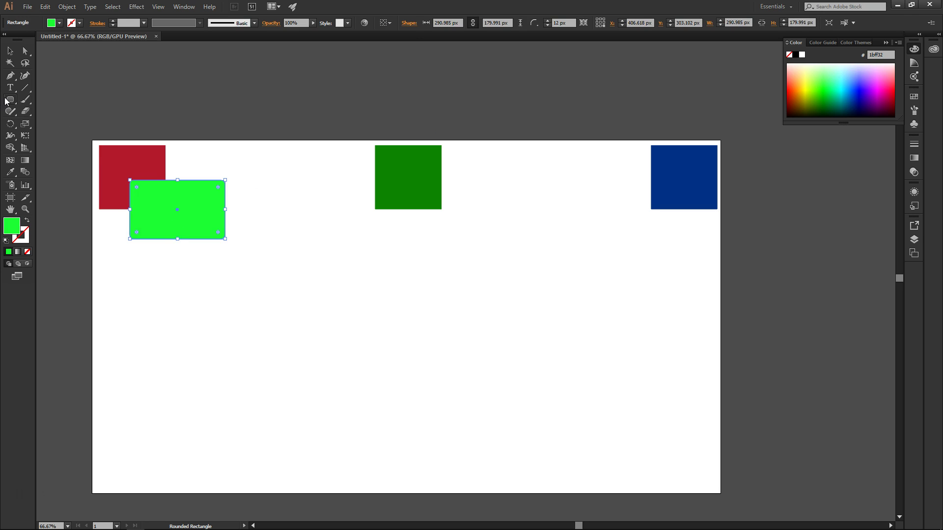
# Draw a star about 181 by 179 px and move it over the overlap of the red square and rounded rectangle.
pyautogui.moveTo(13, 105); pyautogui.dragTo(49, 146)
pyautogui.moveTo(201, 160)
pyautogui.mouseDown()
pyautogui.moveTo(199, 196)
pyautogui.moveTo(204, 186)
pyautogui.moveTo(188, 184)
pyautogui.mouseUp()
pyautogui.press('v')
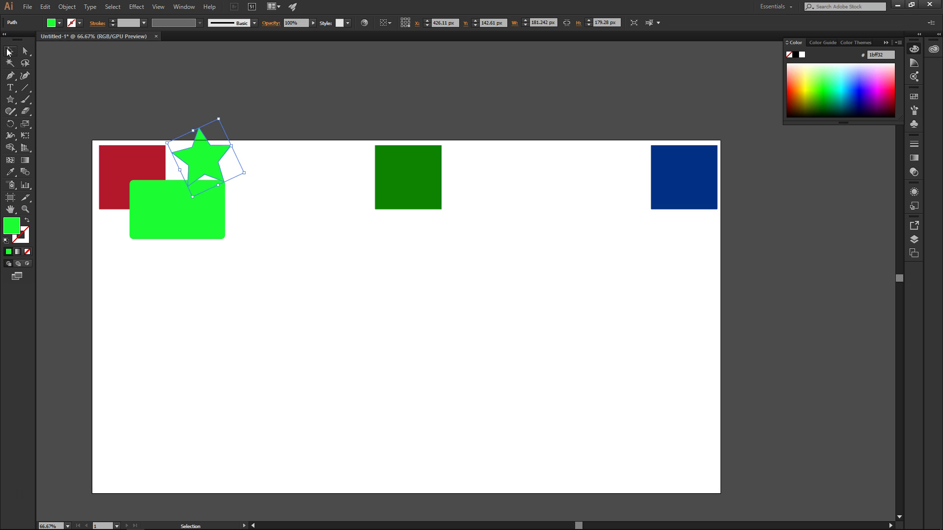
pyautogui.moveTo(200, 153); pyautogui.dragTo(166, 172)
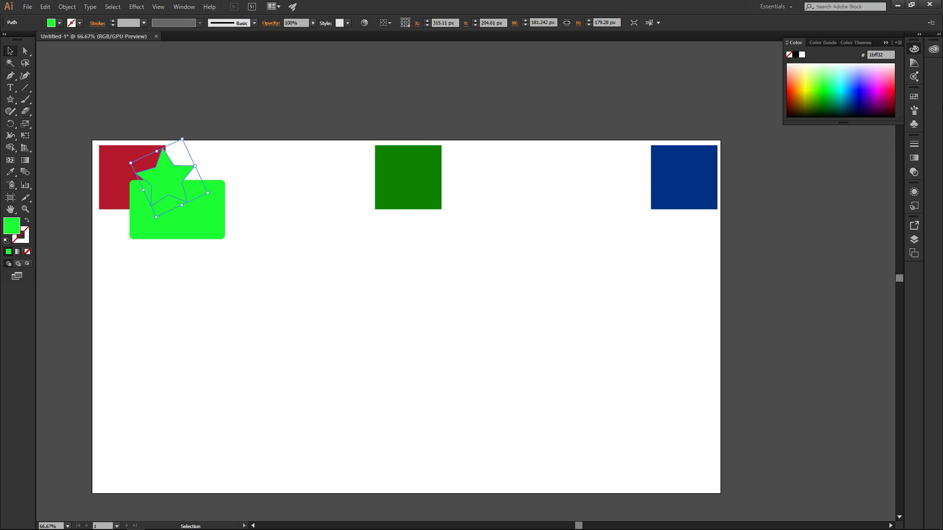
# Recolour the star magenta e300ba, followed by blue 0c00c3, and open it in isolation mode.
pyautogui.click(884, 93)
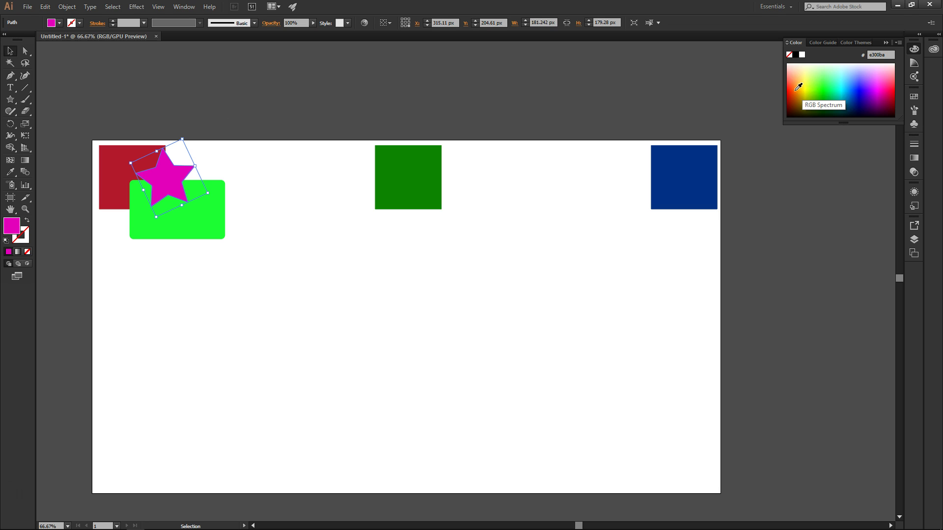
pyautogui.click(862, 94)
pyautogui.click(220, 322)
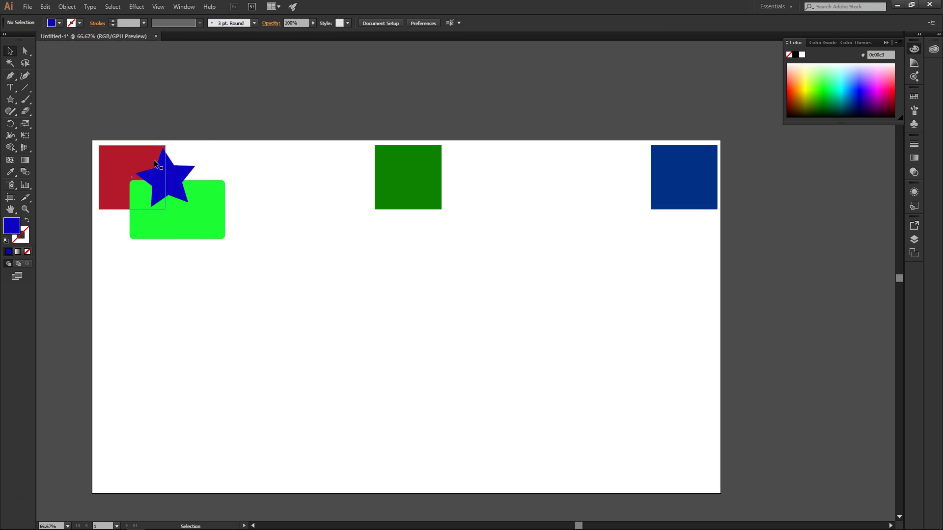
pyautogui.doubleClick(165, 184)
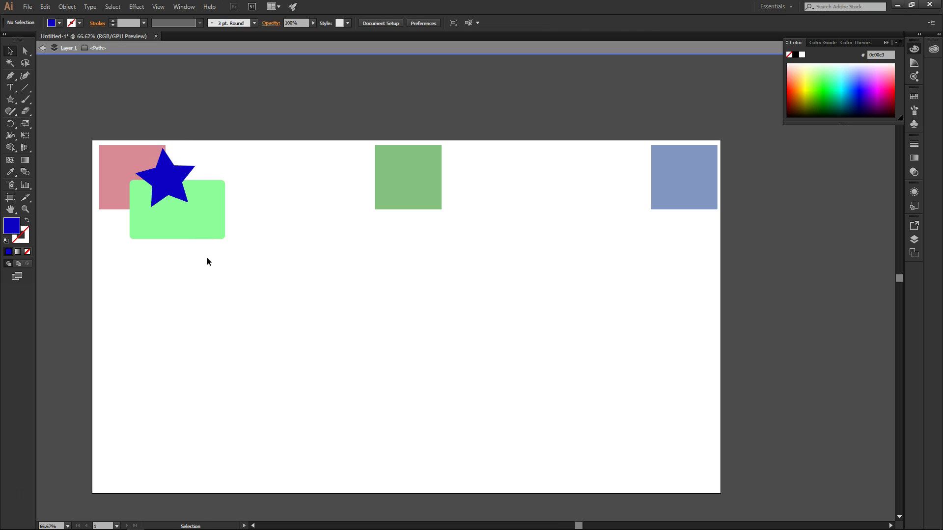
# Undo the star and rounded rectangle so that only the red, green and blue squares remain.
pyautogui.hotkey('ctrl', 'z')
pyautogui.hotkey('ctrl', 'z')
pyautogui.hotkey('ctrl', 'z')
pyautogui.hotkey('ctrl', 'z')
pyautogui.hotkey('ctrl', 'z')
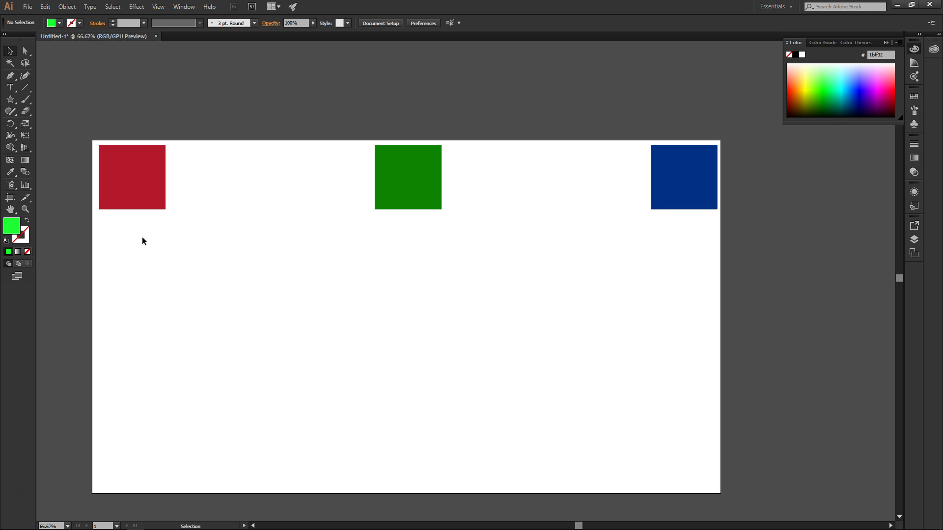
# Duplicate the row of three squares straight down to the artboard's lower edge and deselect the copies.
pyautogui.moveTo(707, 284); pyautogui.dragTo(135, 175)
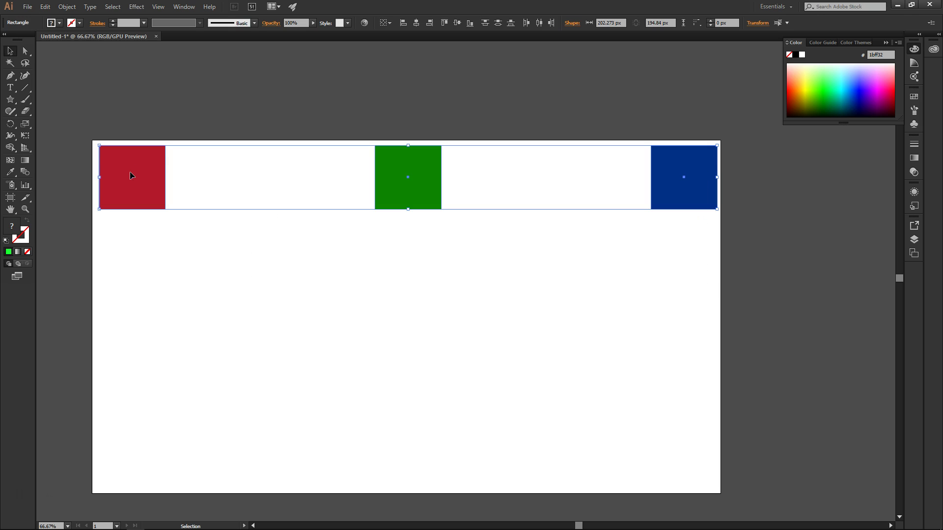
pyautogui.scroll(-1, 199, 260)
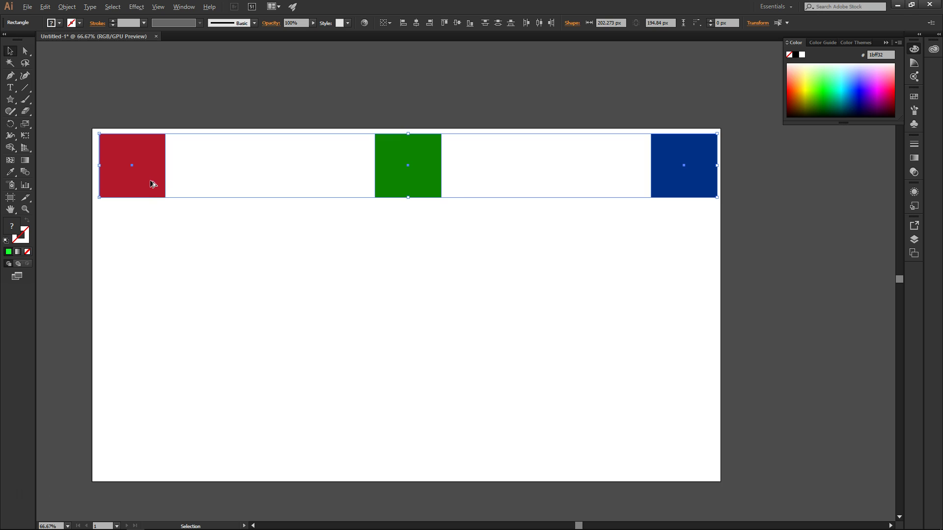
pyautogui.moveTo(151, 183); pyautogui.dragTo(152, 455)
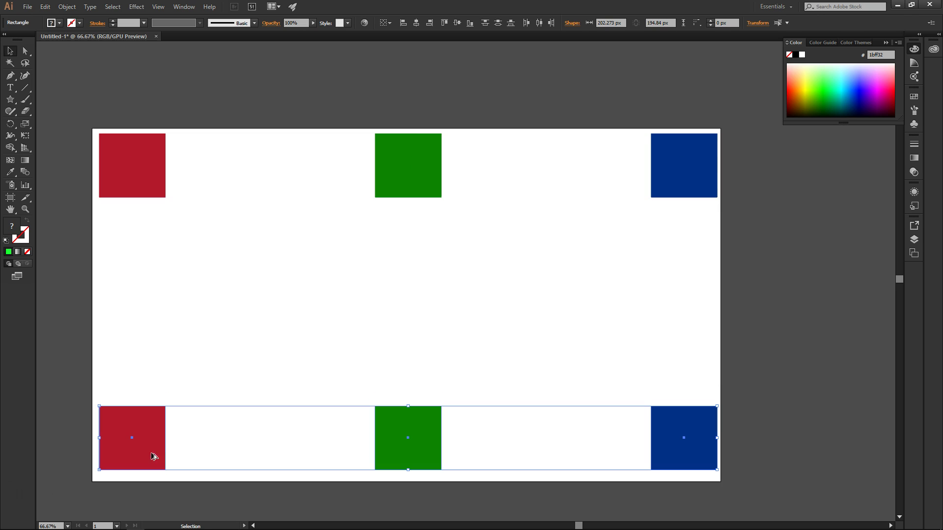
pyautogui.click(186, 348)
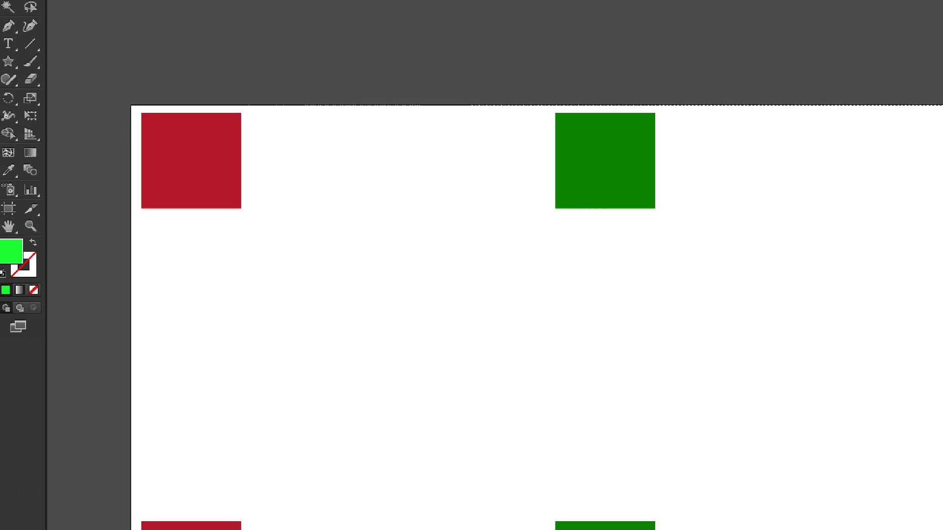
pyautogui.moveTo(247, 86)
pyautogui.mouseDown()
pyautogui.moveTo(325, 139)
pyautogui.moveTo(363, 275)
pyautogui.moveTo(342, 391)
pyautogui.moveTo(239, 433)
pyautogui.mouseUp()
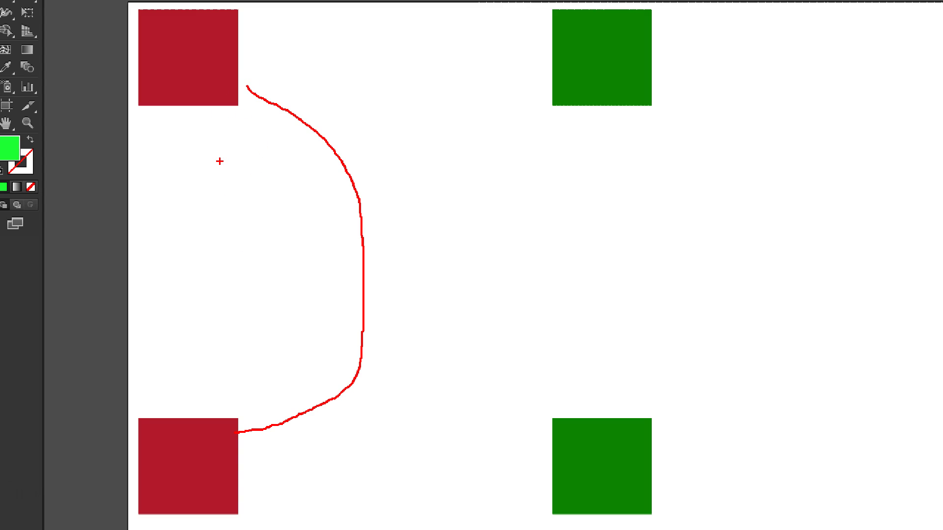
pyautogui.press('Escape')
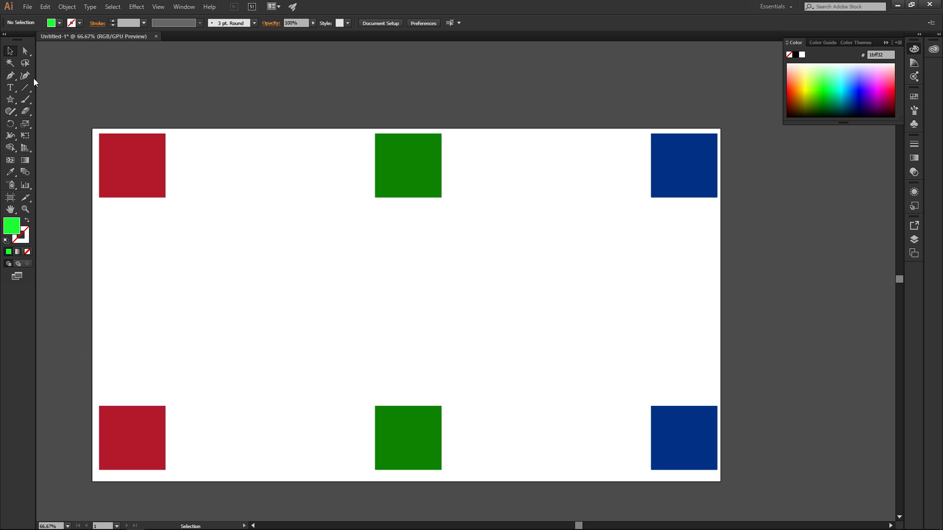
# Select only the upper and lower red squares together and switch to the Direct Selection tool.
pyautogui.scroll(-3, 161, 314)
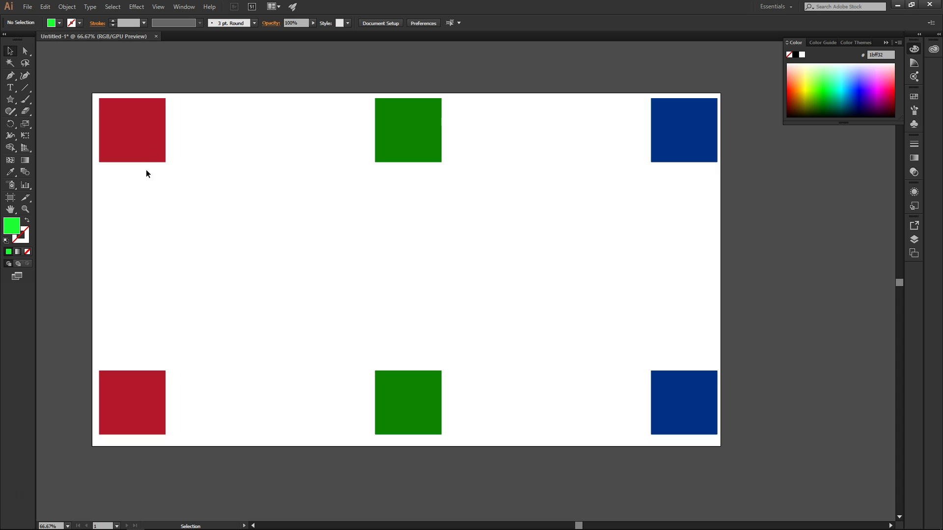
pyautogui.press('shift')
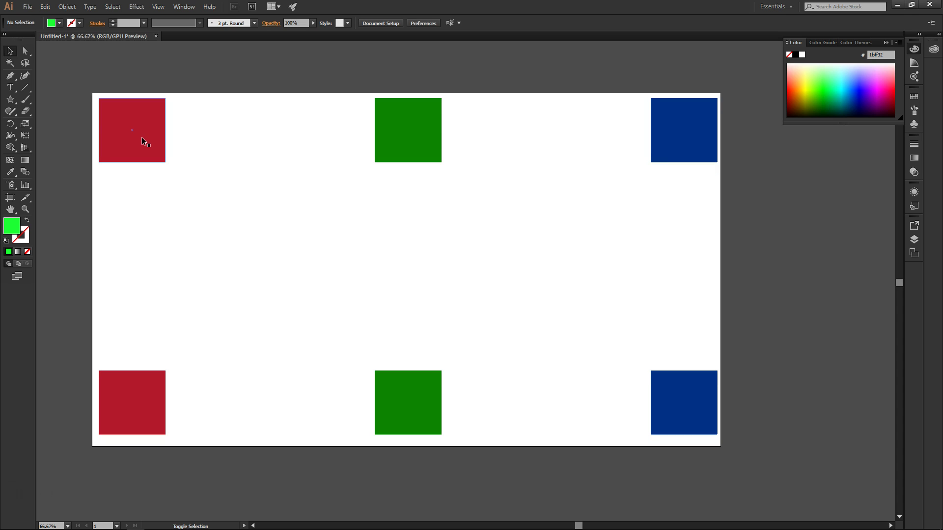
pyautogui.moveTo(194, 107); pyautogui.dragTo(119, 378)
pyautogui.click(249, 258)
pyautogui.keyDown('shift'); pyautogui.click(154, 127); pyautogui.keyUp('shift')
pyautogui.keyDown('shift'); pyautogui.click(158, 398); pyautogui.keyUp('shift')
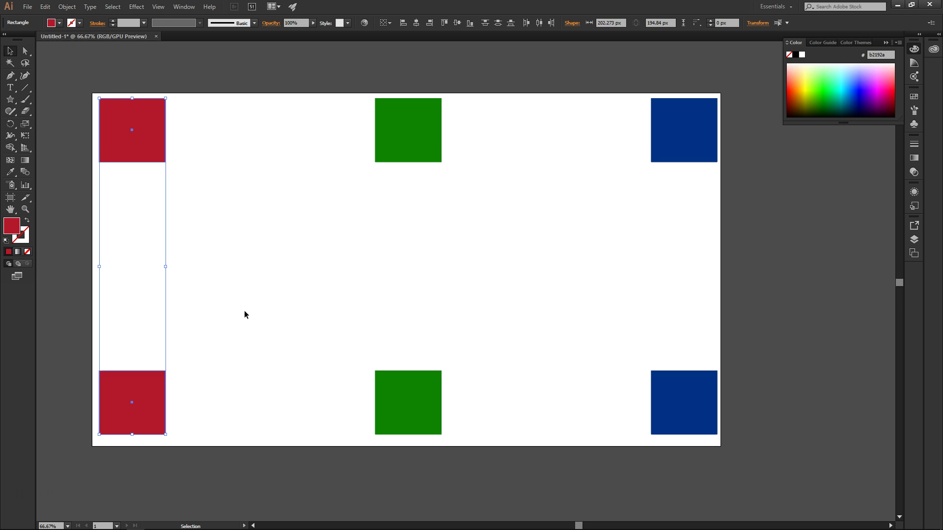
pyautogui.press('a')
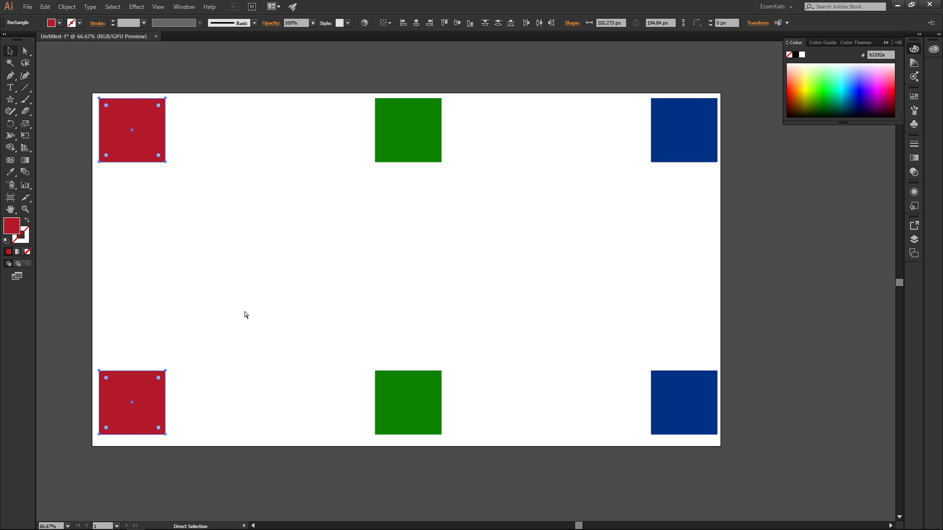
# Return to the Selection tool and select the upper and lower red squares together again, ending with nothing selected.
pyautogui.press('v')
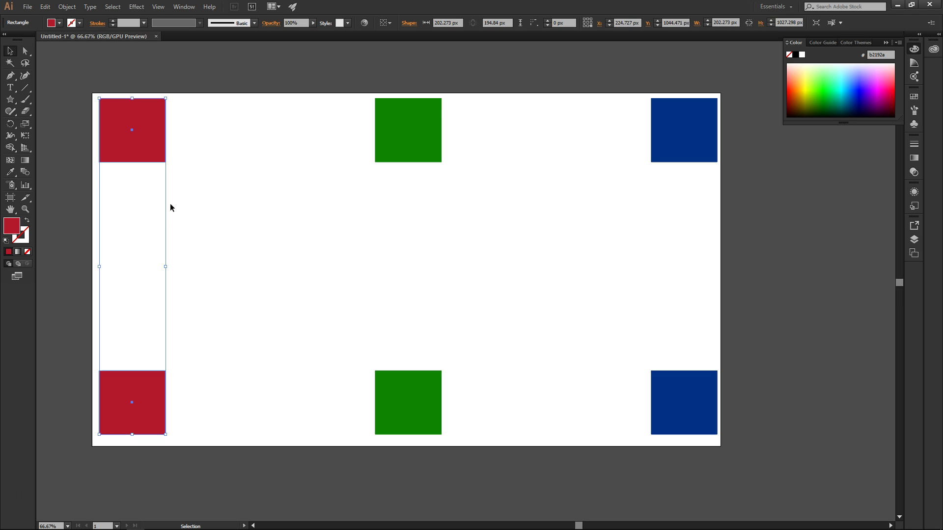
pyautogui.click(195, 197)
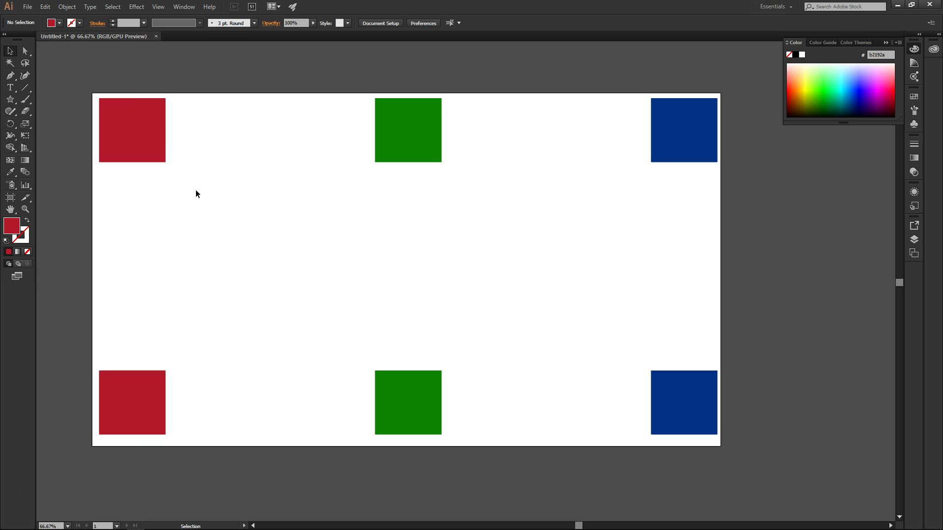
pyautogui.click(144, 127)
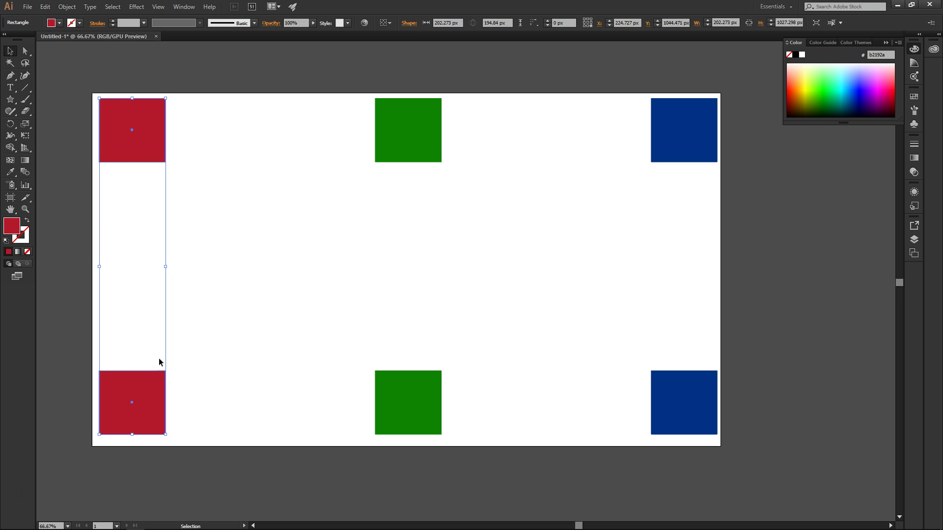
pyautogui.click(235, 323)
# Try moving both red squares together to the left, undoing the move and clearing the selection.
pyautogui.click(116, 381)
pyautogui.moveTo(141, 139); pyautogui.dragTo(94, 138)
pyautogui.hotkey('ctrl', 'z')
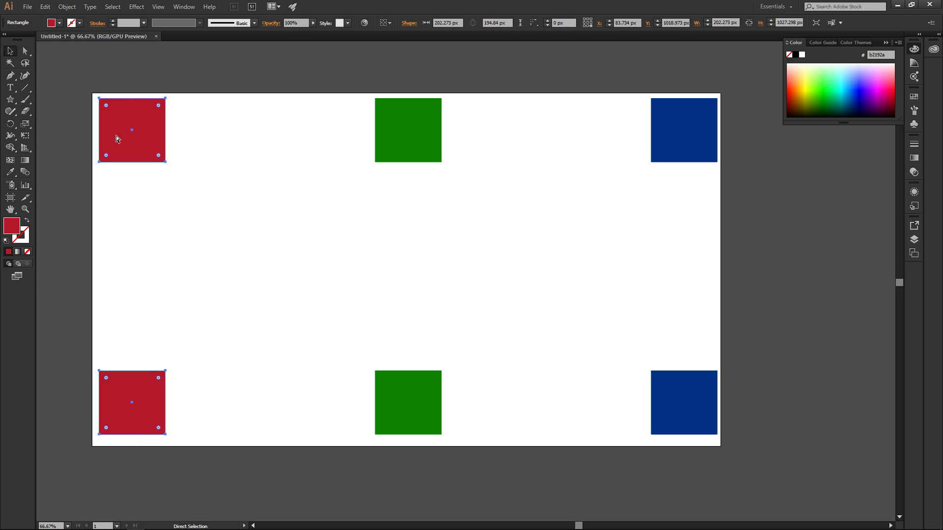
pyautogui.click(186, 154)
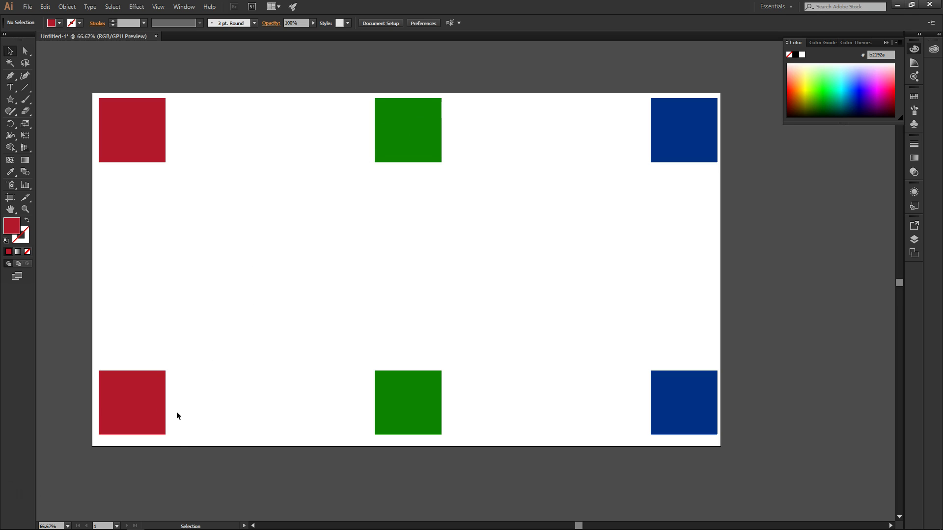
# Select both red squares plus the upper green square, view them with the Direct Selection tool, and deselect them.
pyautogui.moveTo(209, 415); pyautogui.dragTo(136, 140)
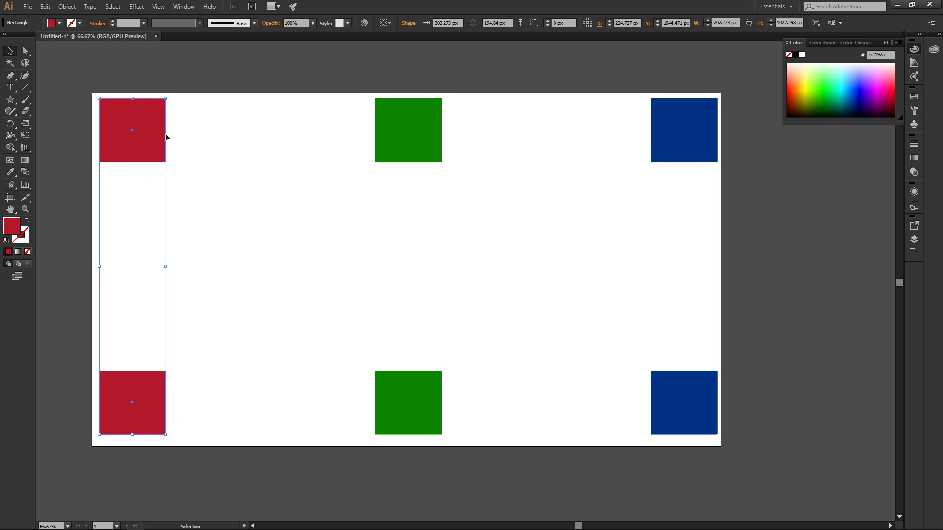
pyautogui.keyDown('shift'); pyautogui.click(398, 156); pyautogui.keyUp('shift')
pyautogui.press('a')
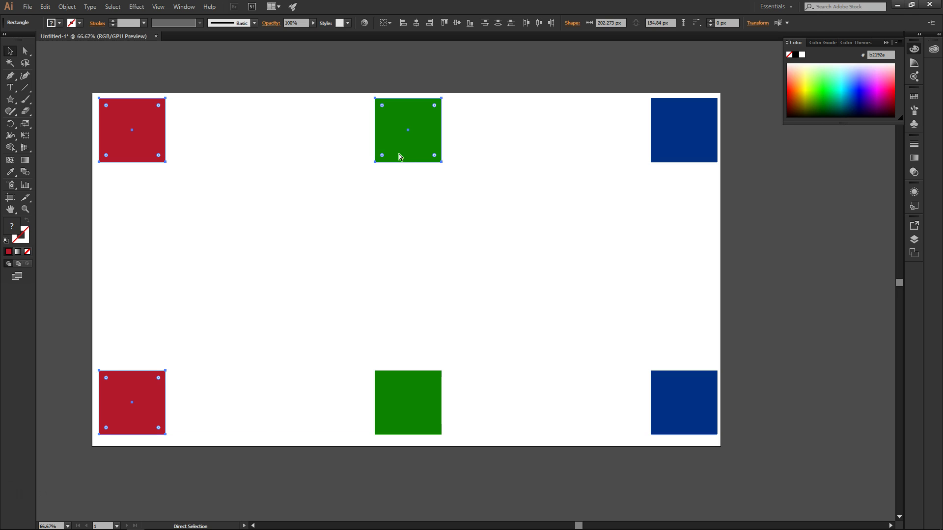
pyautogui.press('v')
pyautogui.click(476, 206)
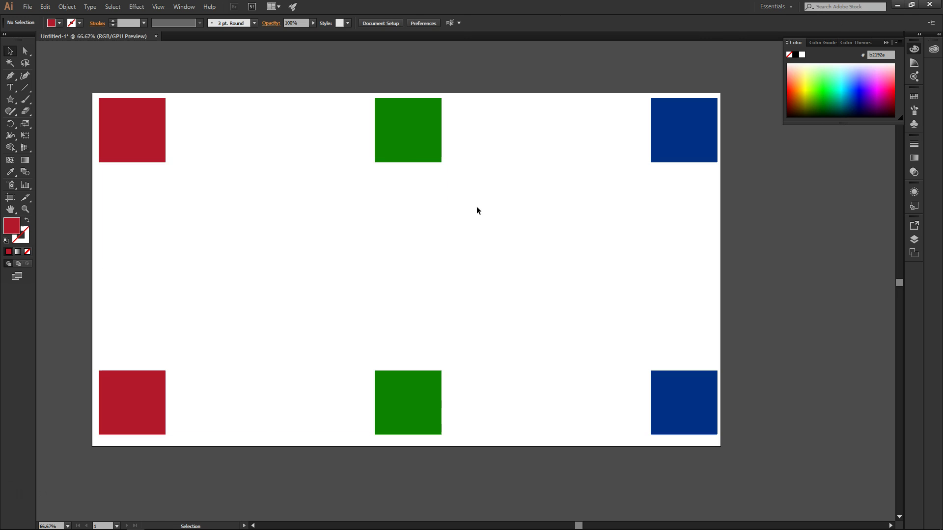
# Try moving the two red squares and the upper green square together to the left, undoing the move and deselecting.
pyautogui.click(402, 152)
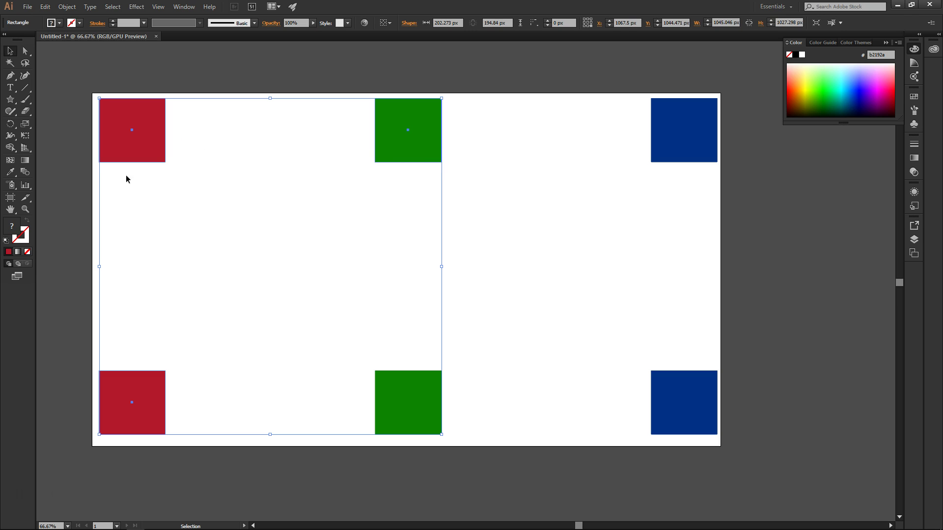
pyautogui.moveTo(412, 142); pyautogui.dragTo(326, 139)
pyautogui.press('a')
pyautogui.hotkey('ctrl', 'z')
pyautogui.press('v')
pyautogui.click(492, 199)
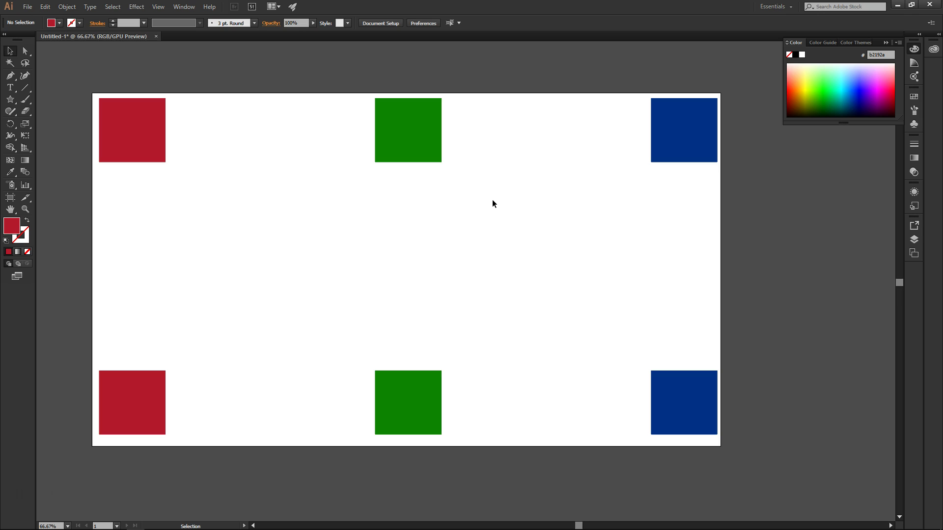
# With the two red squares and upper green square selected, switch temporarily to the Direct Selection tool and deselect them.
pyautogui.click(412, 146)
pyautogui.press('ctrl')
pyautogui.press('ctrl')
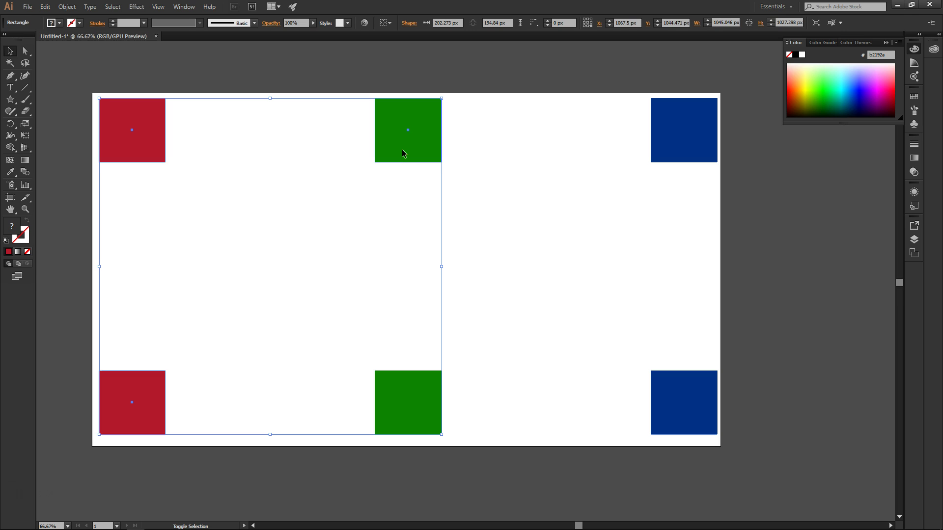
pyautogui.keyDown('shift'); pyautogui.click(402, 149); pyautogui.keyUp('shift')
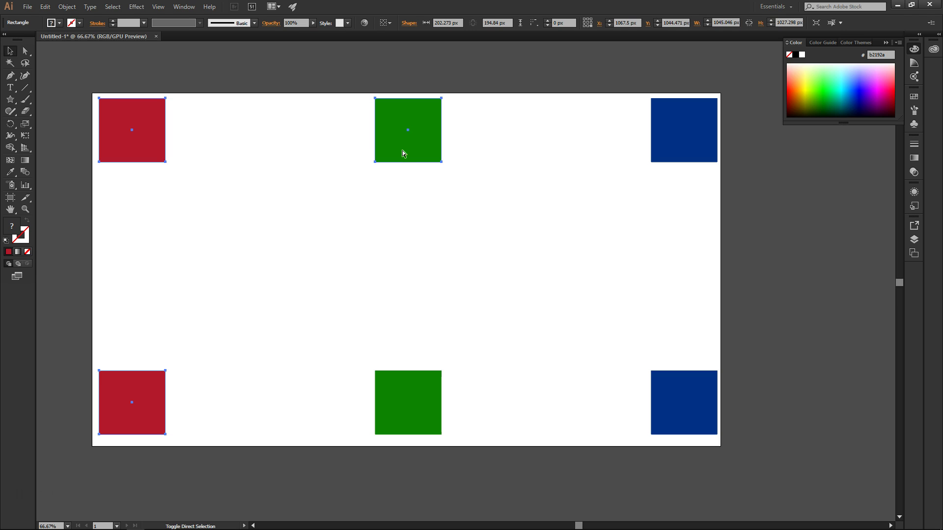
pyautogui.click(499, 166)
# Select only the upper and lower red squares as a pair and deselect them.
pyautogui.click(117, 142)
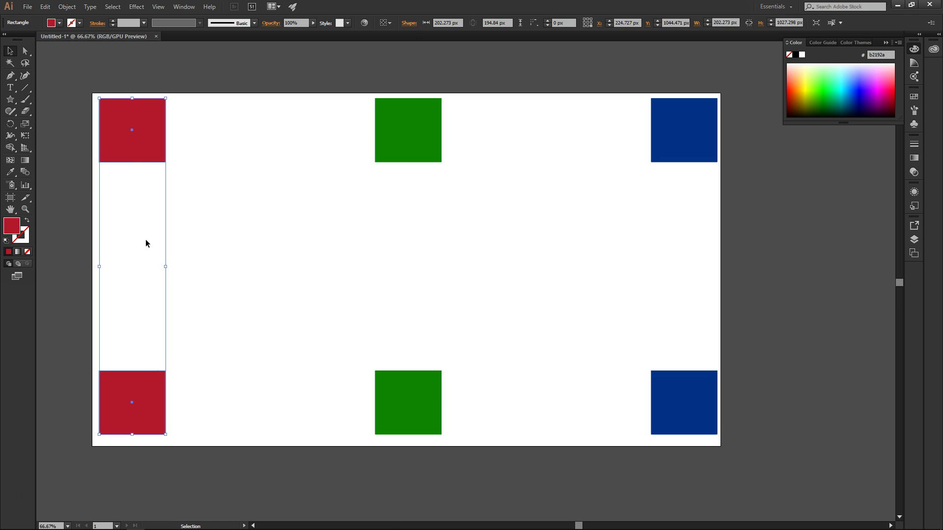
pyautogui.click(412, 217)
pyautogui.moveTo(199, 387); pyautogui.dragTo(129, 113)
pyautogui.press('ctrl')
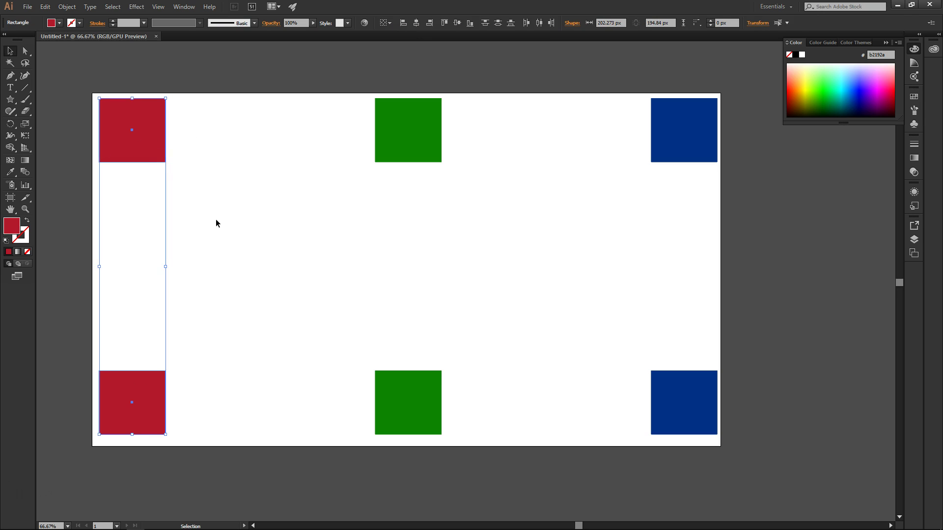
pyautogui.click(209, 211)
# Select the lower red, upper red and upper green squares one at a time, ending with nothing selected.
pyautogui.click(137, 389)
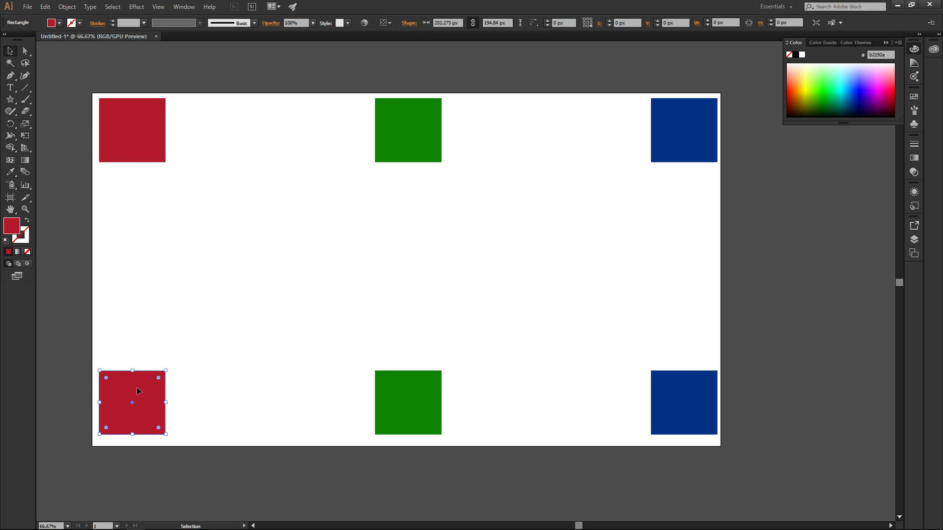
pyautogui.click(146, 147)
pyautogui.click(147, 375)
pyautogui.click(411, 133)
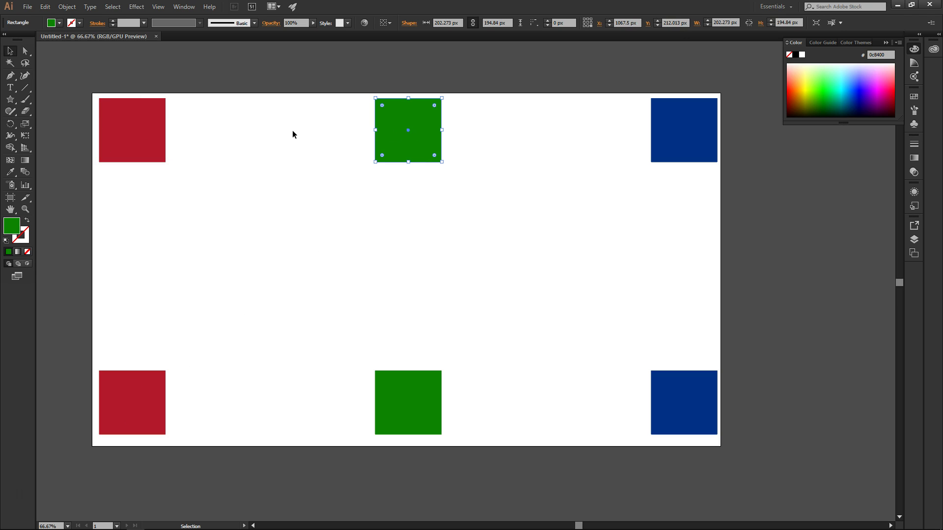
pyautogui.click(275, 173)
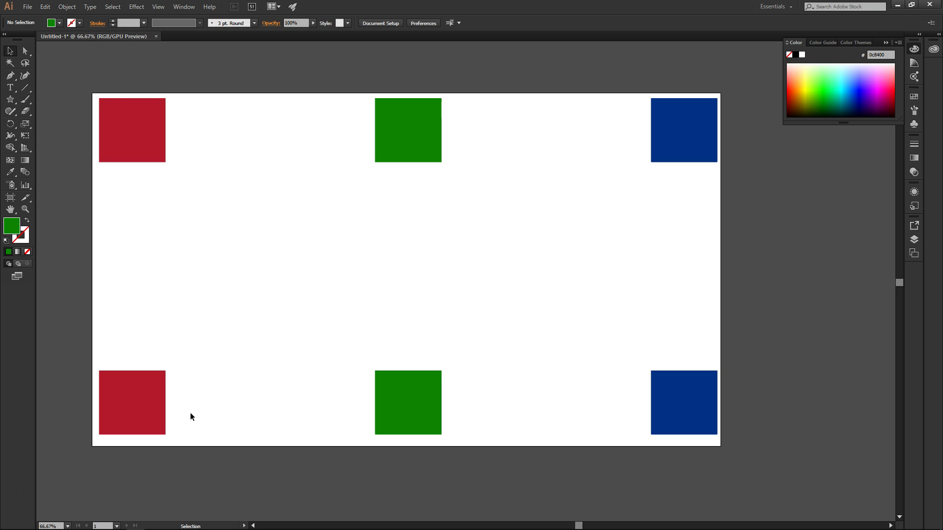
# Select the two red squares as a pair, followed by the two green squares as a pair.
pyautogui.moveTo(194, 413); pyautogui.dragTo(125, 116)
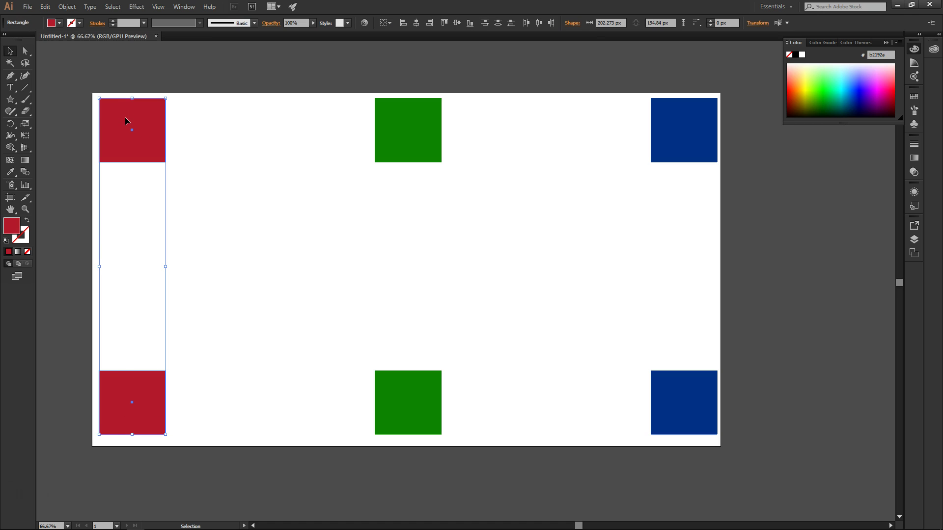
pyautogui.click(483, 380)
pyautogui.moveTo(470, 412); pyautogui.dragTo(408, 125)
pyautogui.press('a')
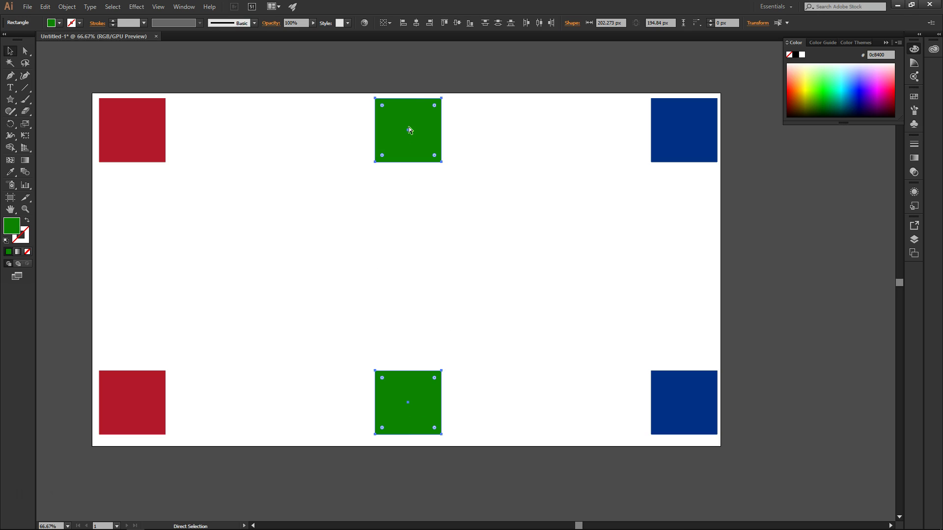
pyautogui.press('v')
pyautogui.click(463, 176)
pyautogui.hotkey('ctrl', 'z')
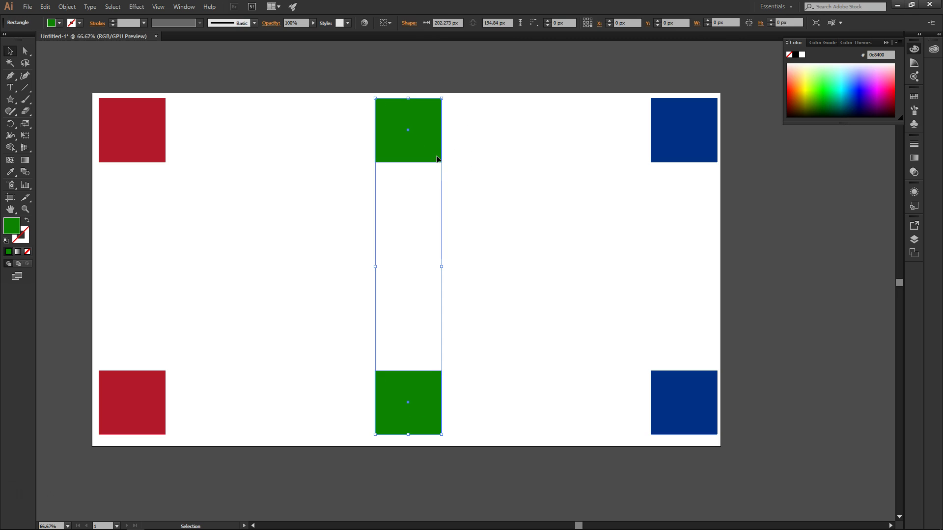
# Select both red squares and both green squares together, leaving the blue squares out of the selection.
pyautogui.click(160, 140)
pyautogui.click(385, 152)
pyautogui.click(166, 126)
pyautogui.click(402, 152)
pyautogui.click(456, 178)
pyautogui.click(408, 152)
pyautogui.keyDown('shift'); pyautogui.click(136, 139); pyautogui.keyUp('shift')
pyautogui.press('a')
pyautogui.press('v')
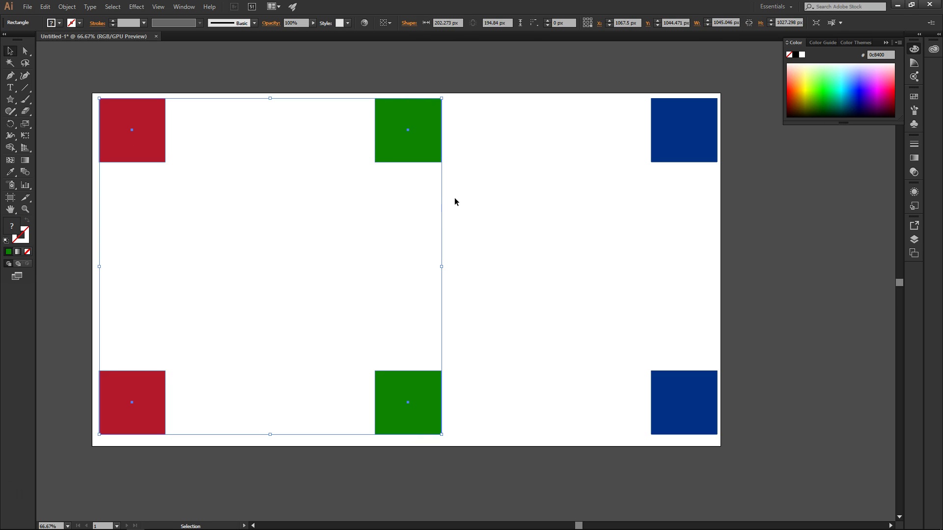
# Try moving the four red and green squares partly off the artboard's left side, undoing the move and deselecting.
pyautogui.click(363, 155)
pyautogui.click(402, 149)
pyautogui.scroll(-2, 417, 149)
pyautogui.moveTo(417, 149); pyautogui.dragTo(376, 145)
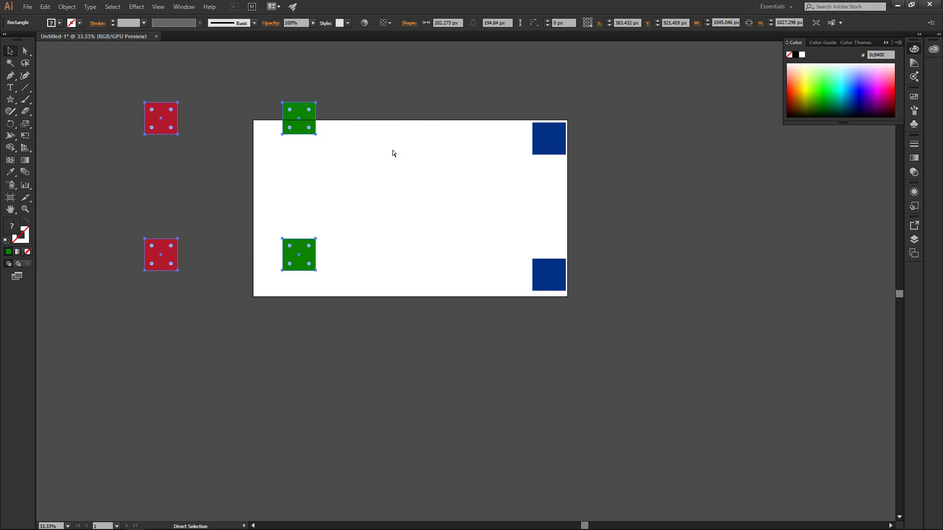
pyautogui.hotkey('ctrl', 'z')
pyautogui.press('v')
pyautogui.click(473, 173)
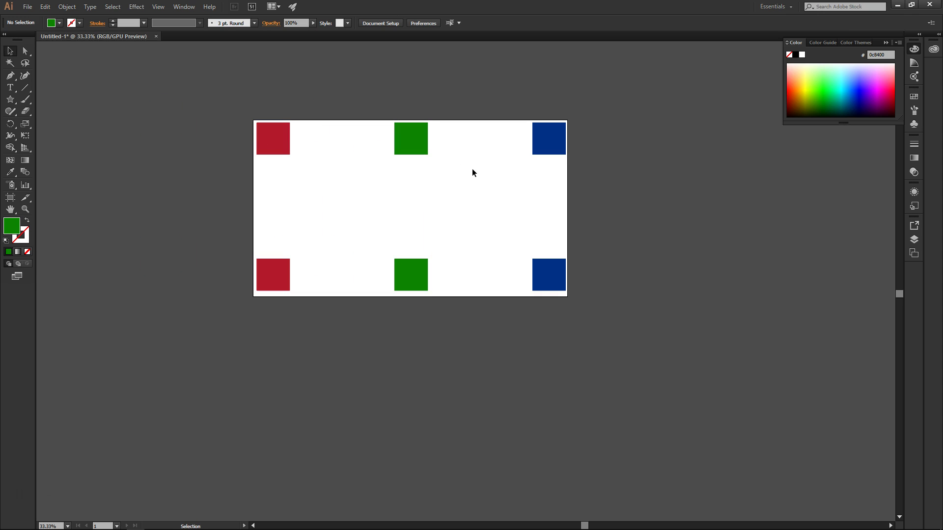